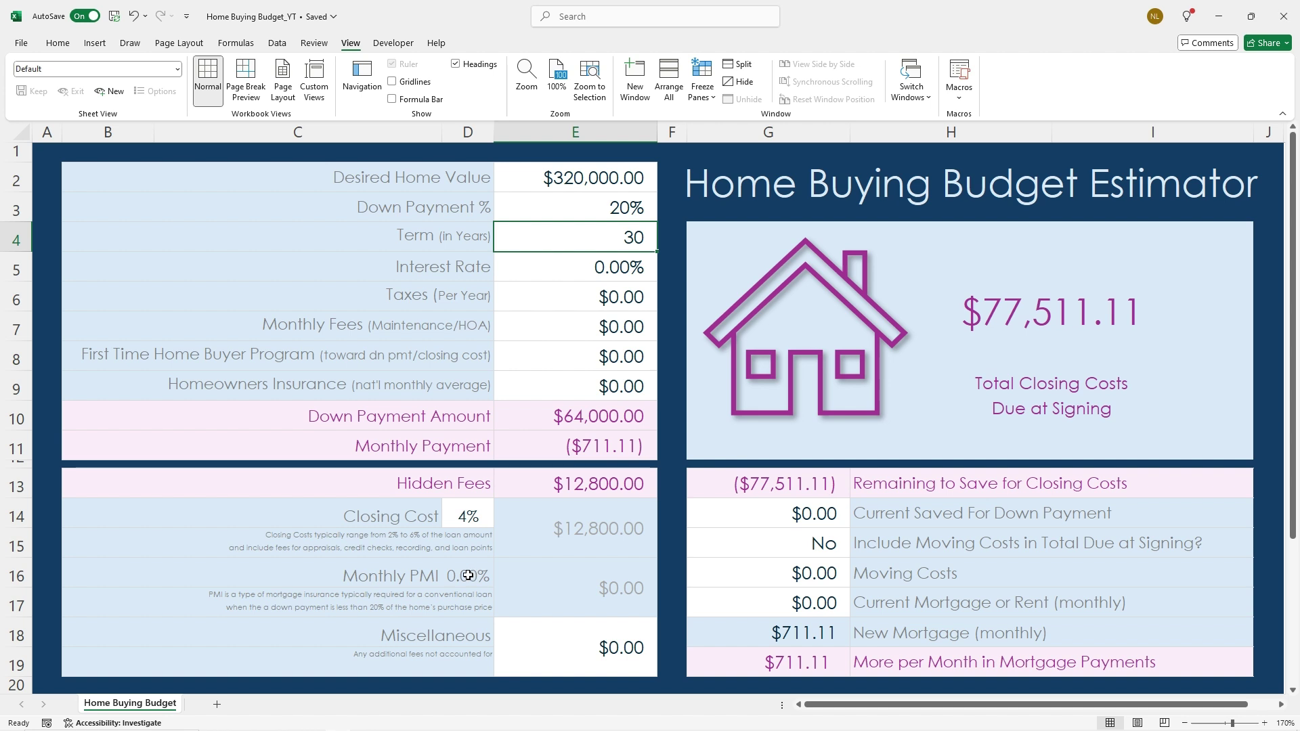
# Set the down payment percentage to 10% and the interest rate to 6.22%
pyautogui.click(600, 204)
pyautogui.write('10')
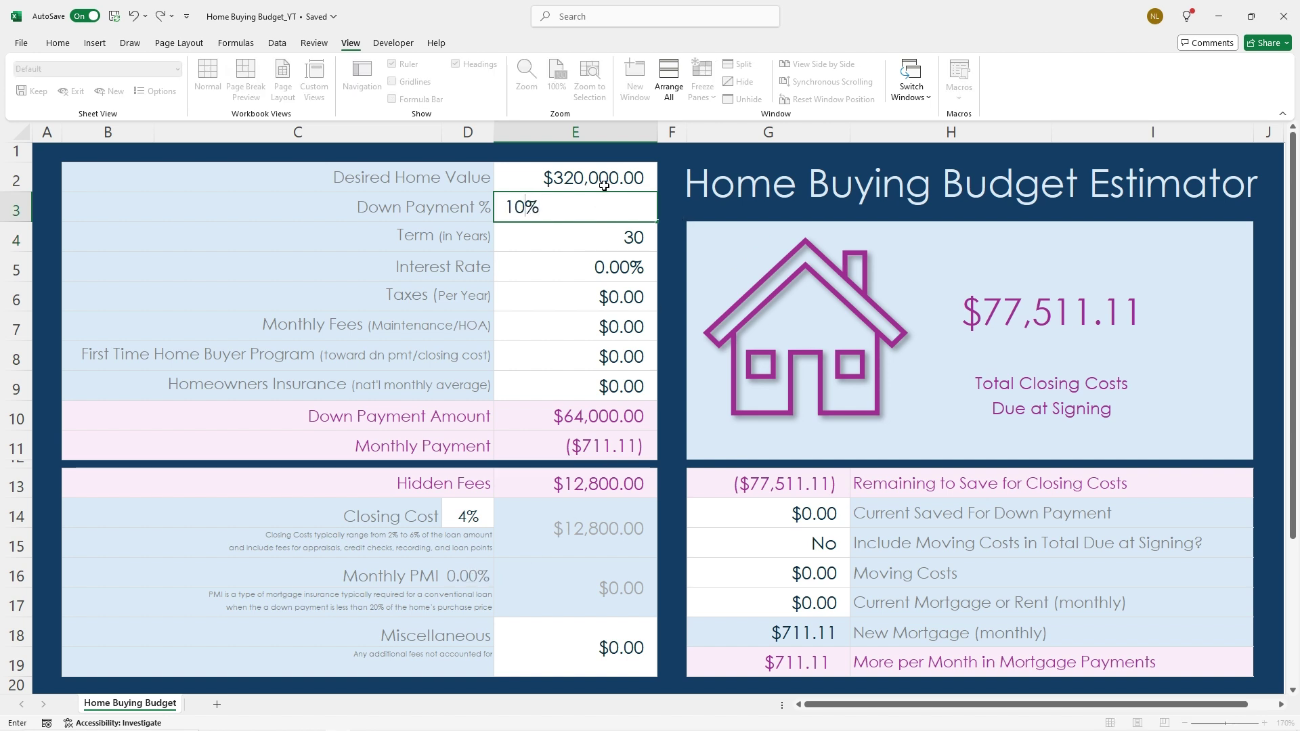
pyautogui.press('Return')
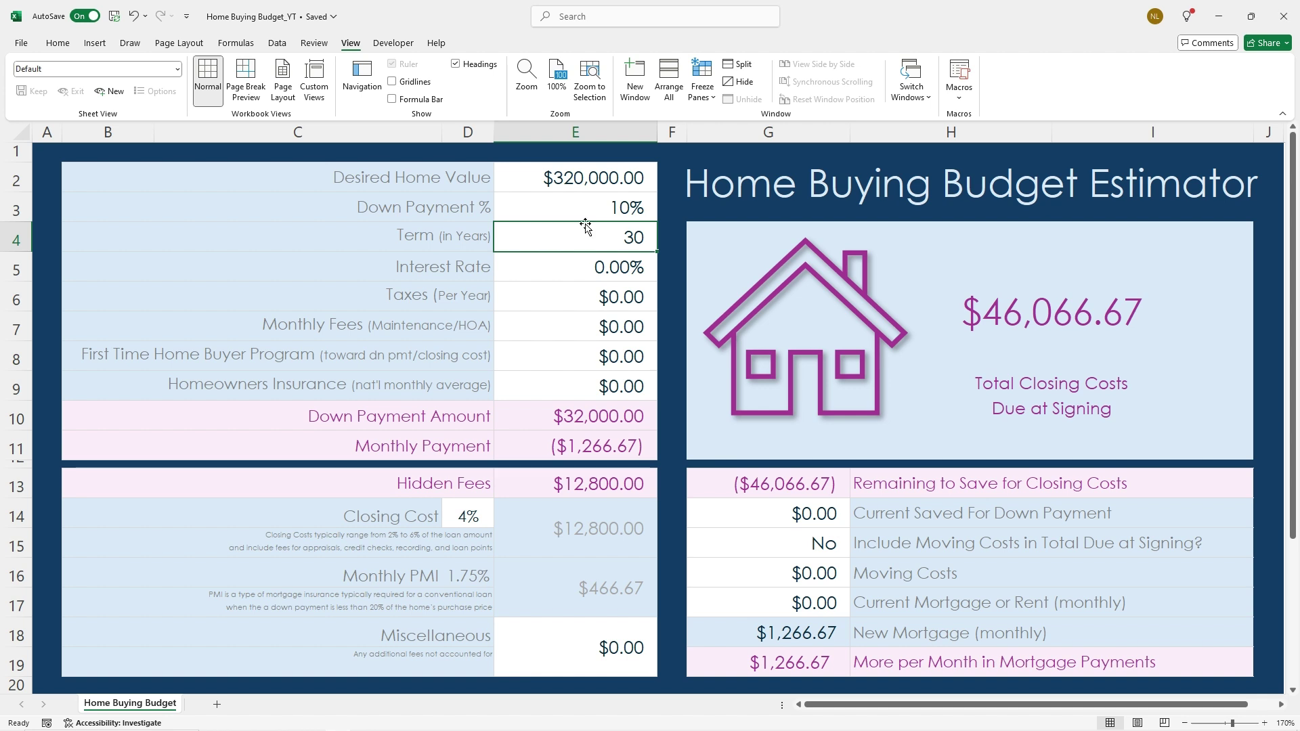
pyautogui.press('Down')
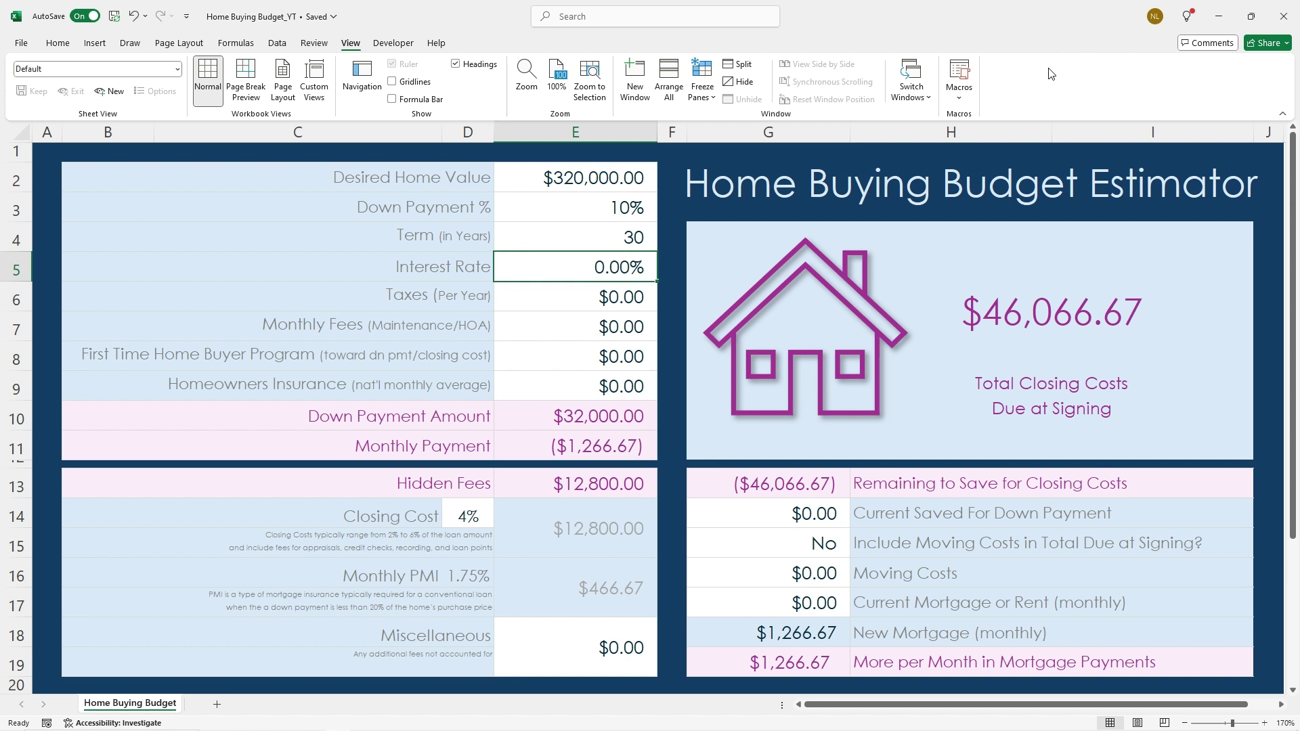
pyautogui.write('6.22')
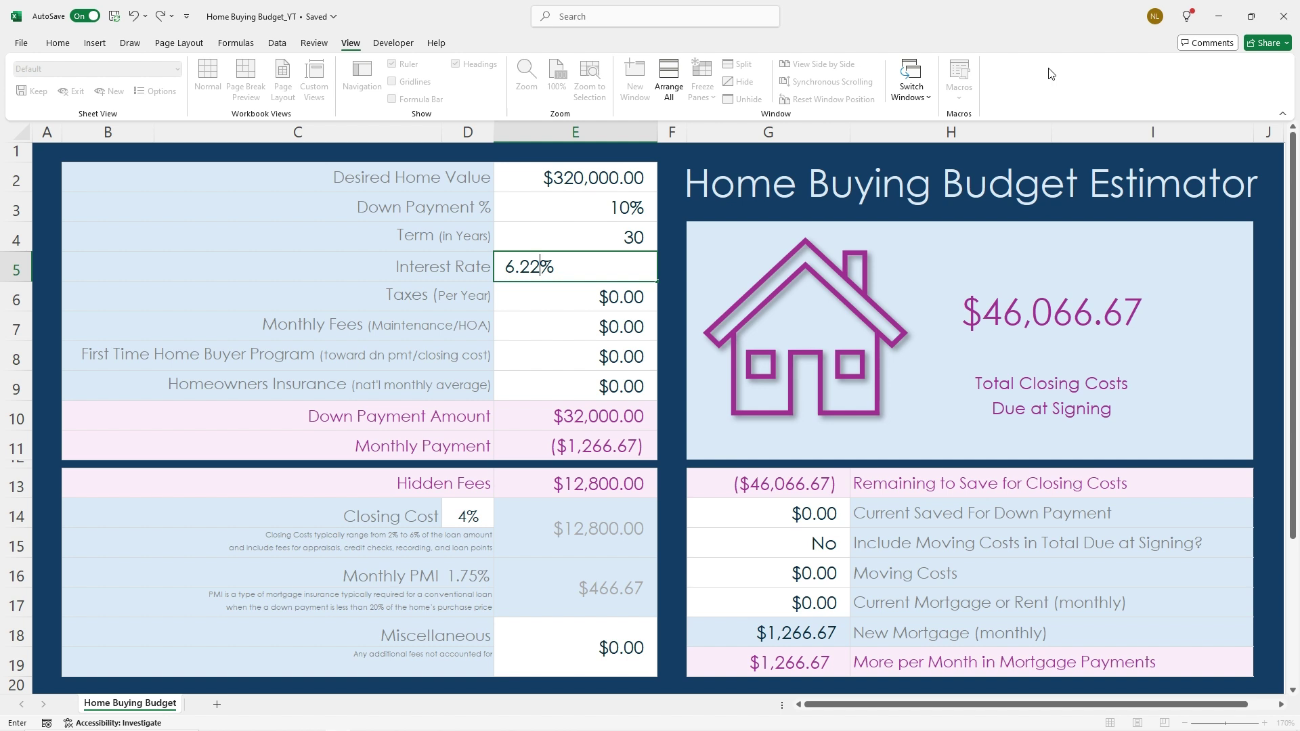
pyautogui.press('Return')
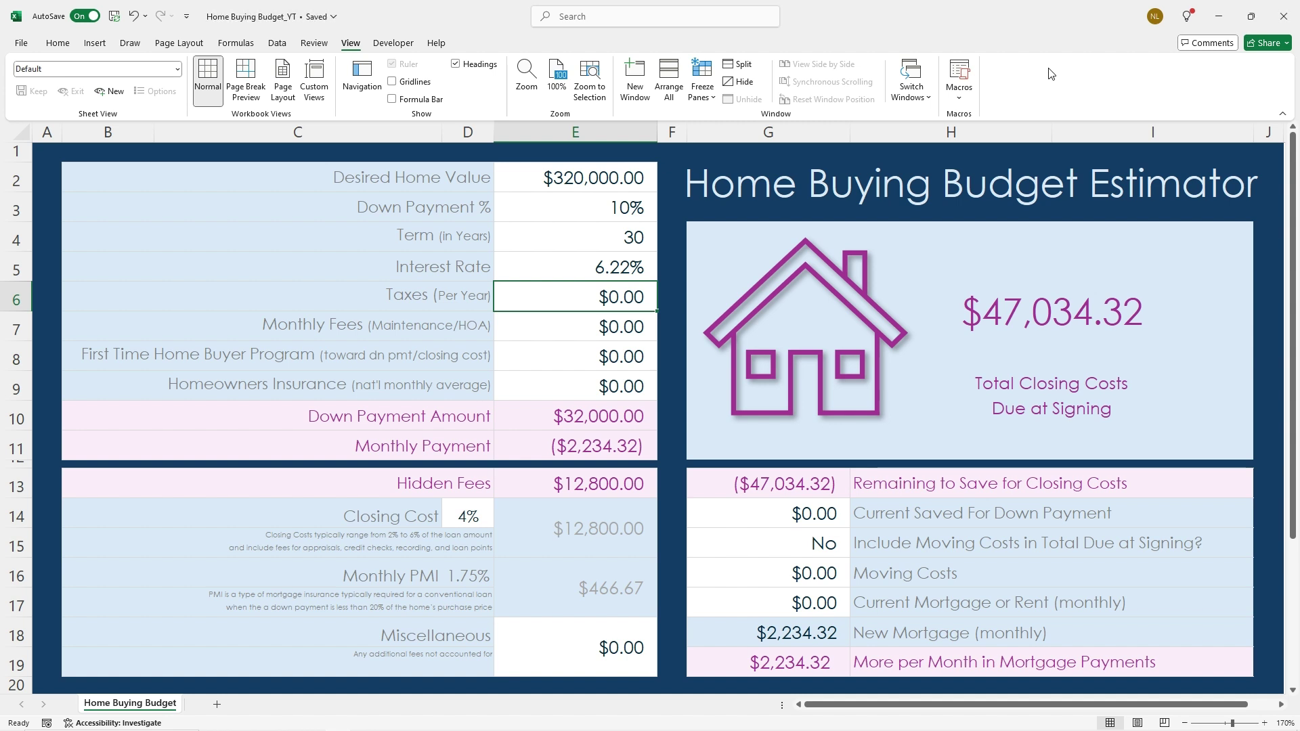
# Enter $3,000 for yearly taxes and $10,000 for the First Time Home Buyer Program
pyautogui.write('3000')
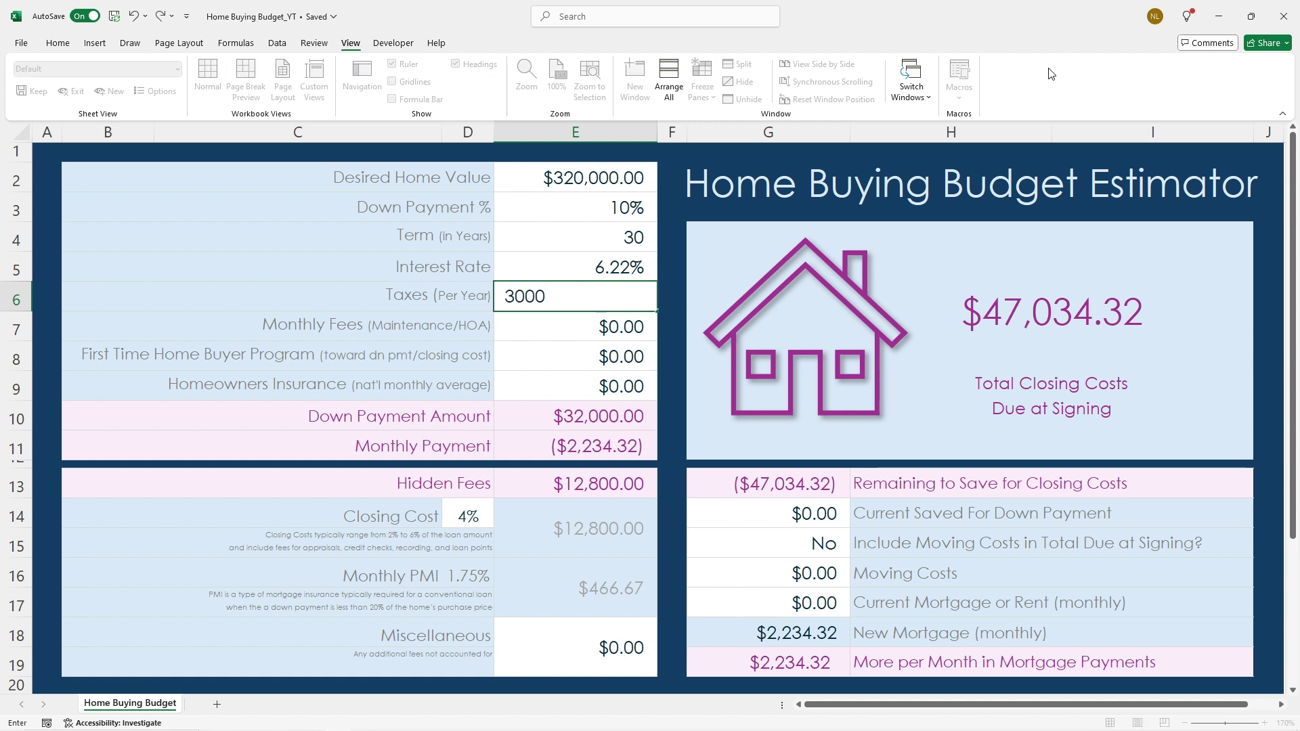
pyautogui.press('Return')
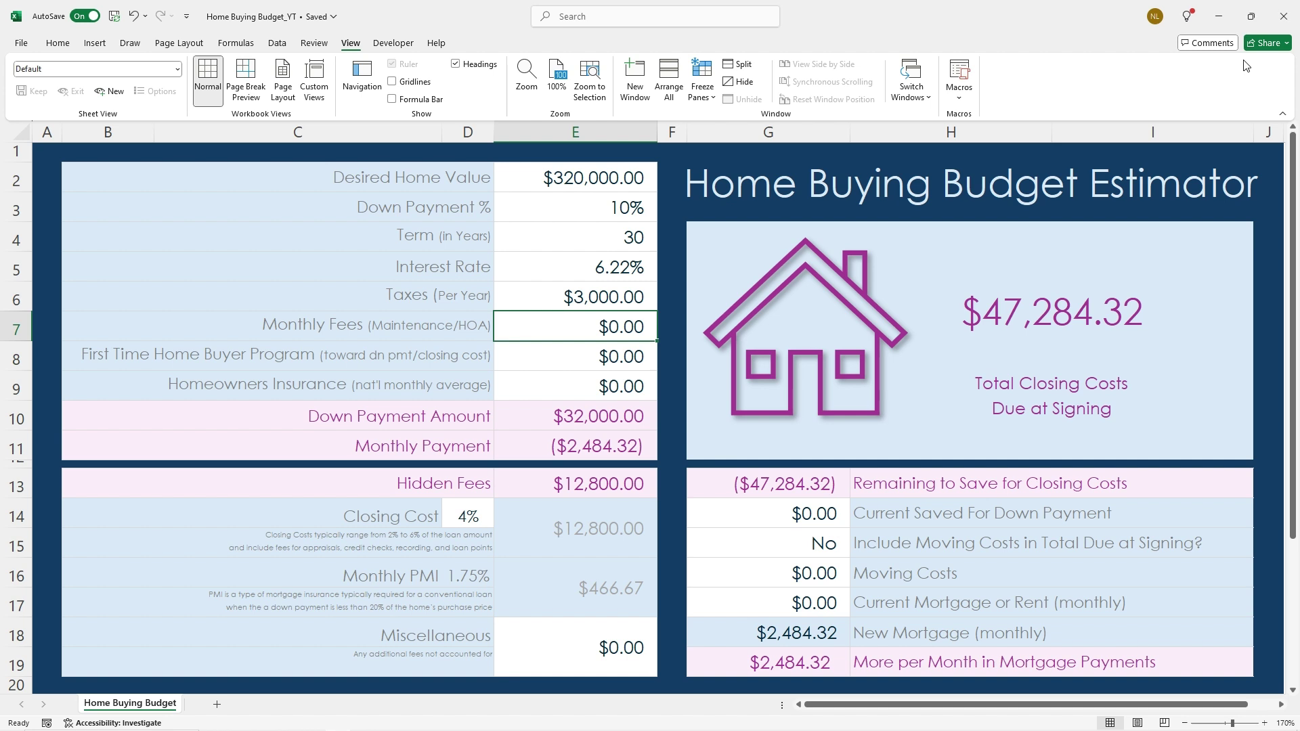
pyautogui.press('Down')
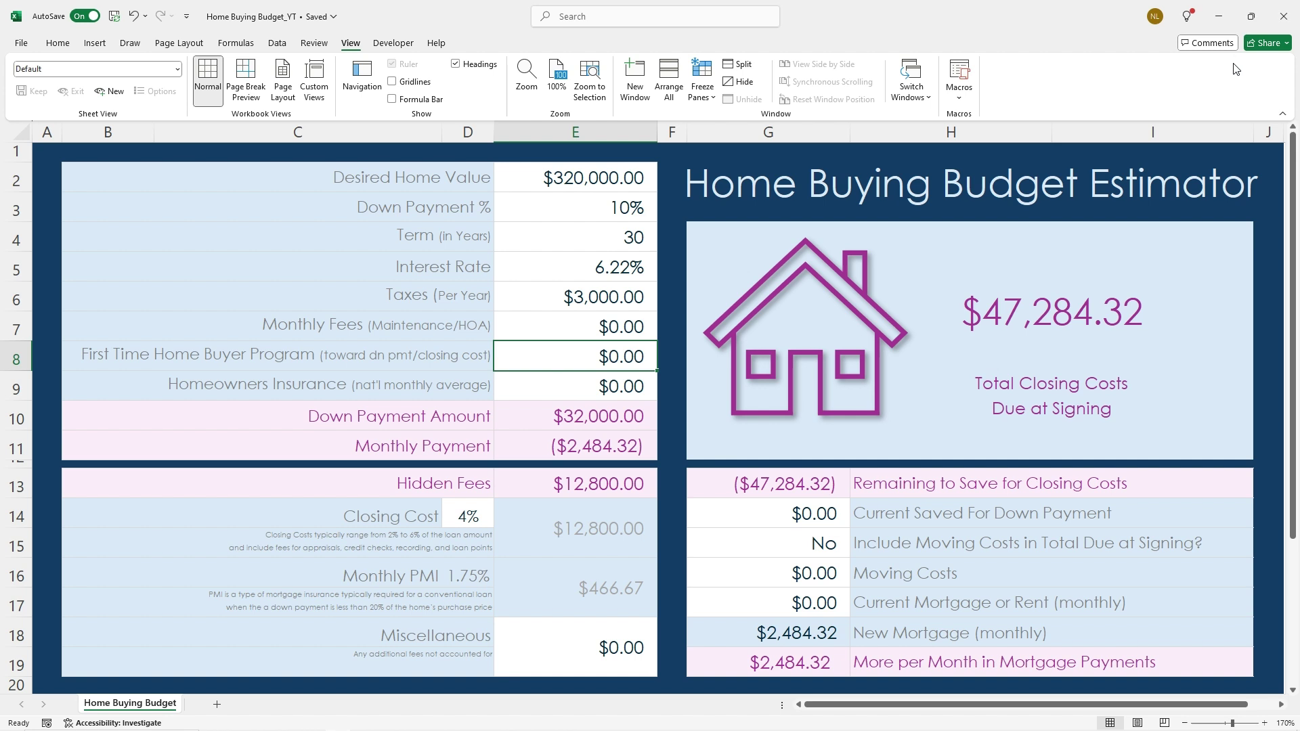
pyautogui.press('BackSpace')
pyautogui.write('10000')
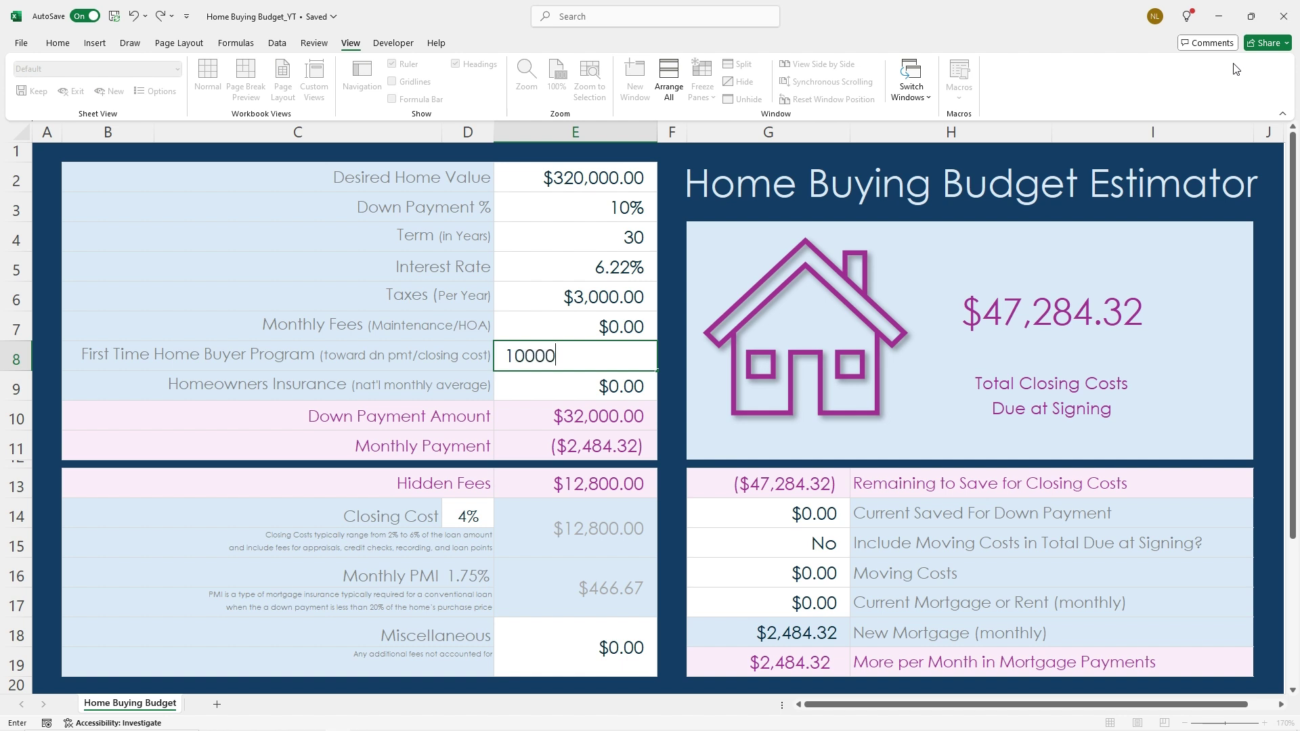
pyautogui.press('Return')
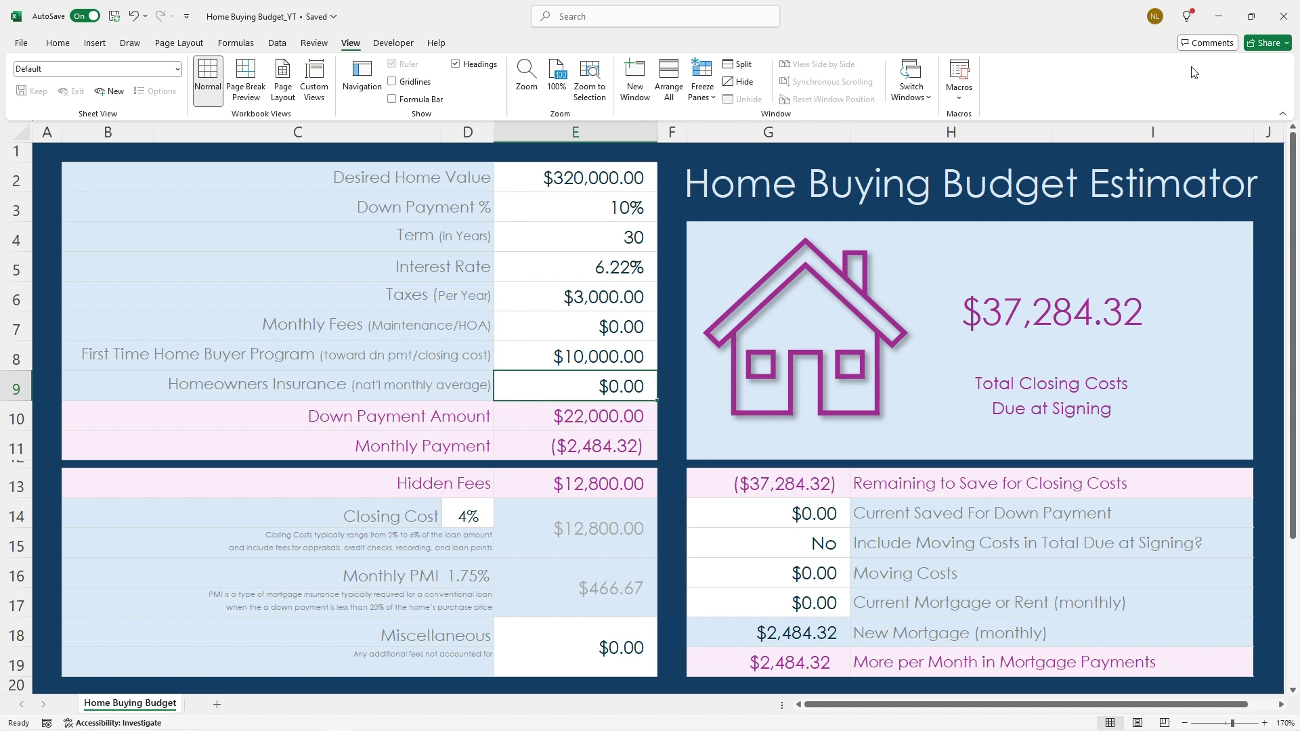
# Set the monthly Homeowners Insurance amount to $160
pyautogui.write('60')
pyautogui.press('BackSpace')
pyautogui.press('BackSpace')
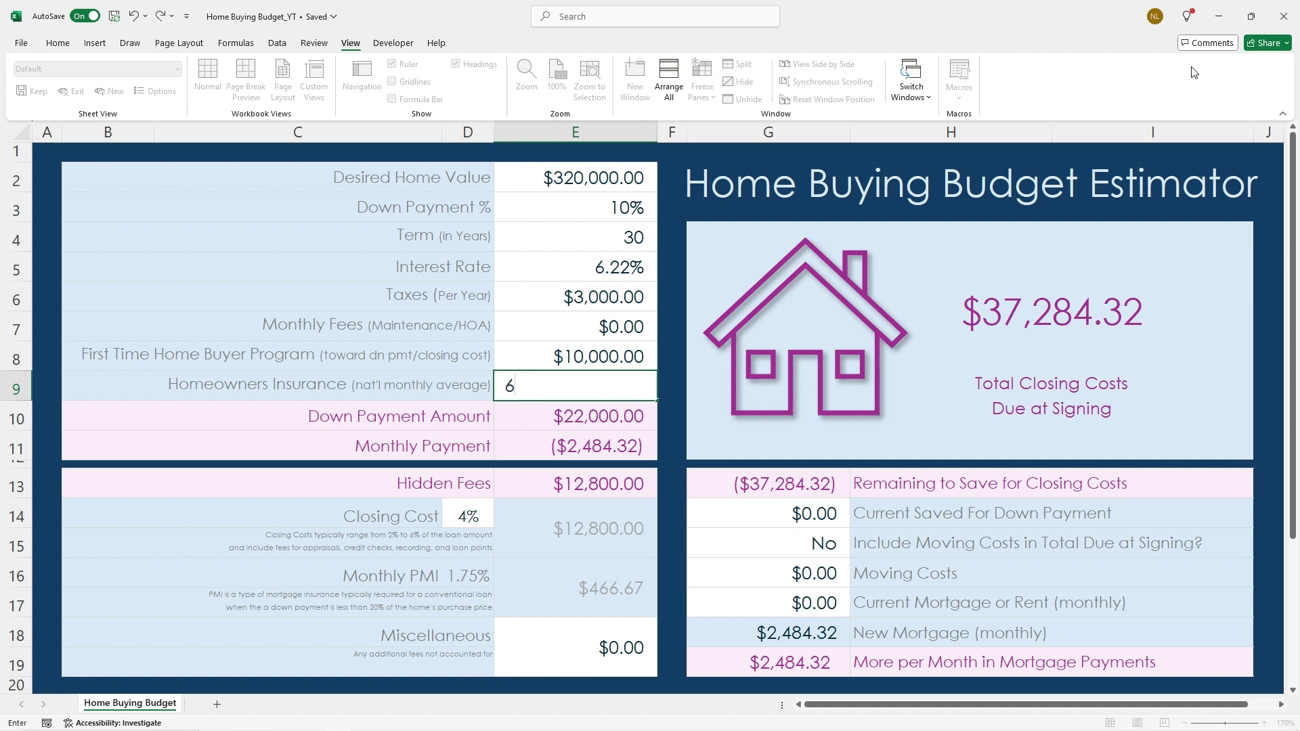
pyautogui.write('160')
pyautogui.press('Return')
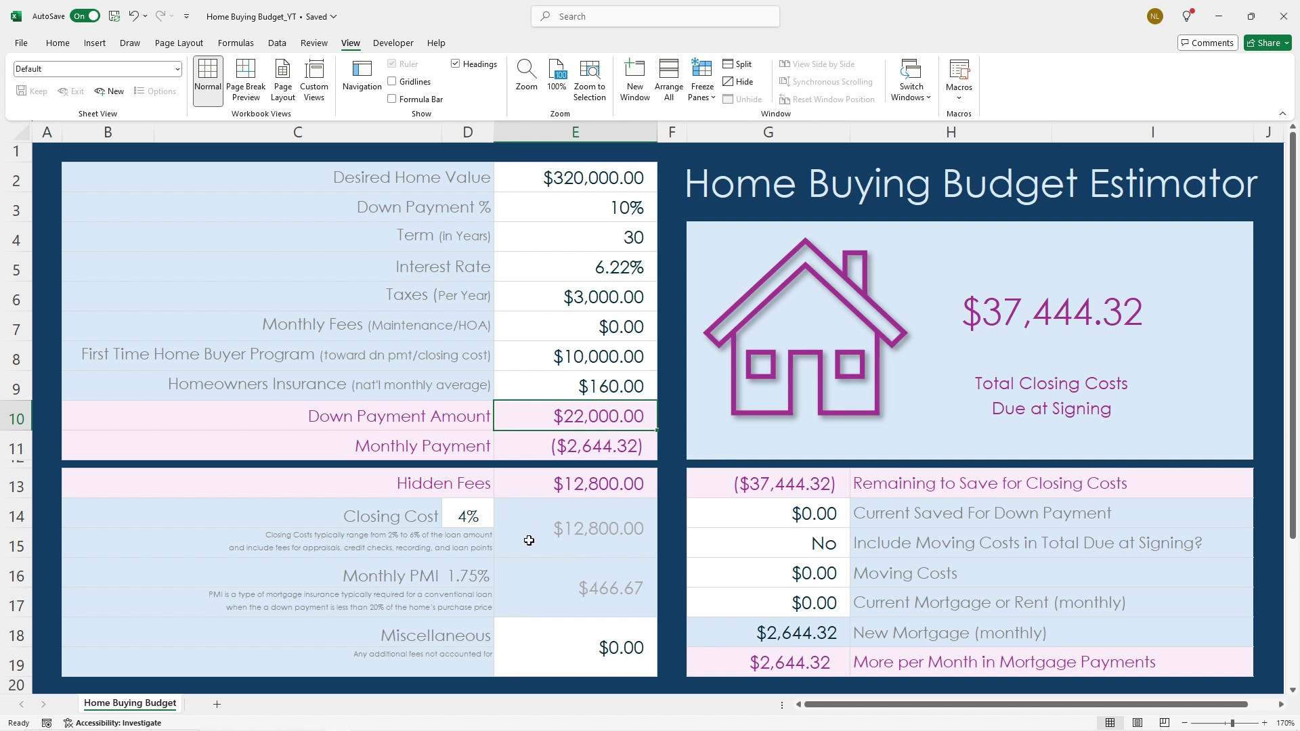
# Try closing cost percentages of 6% and 2%, and return the closing cost to 4%
pyautogui.click(484, 517)
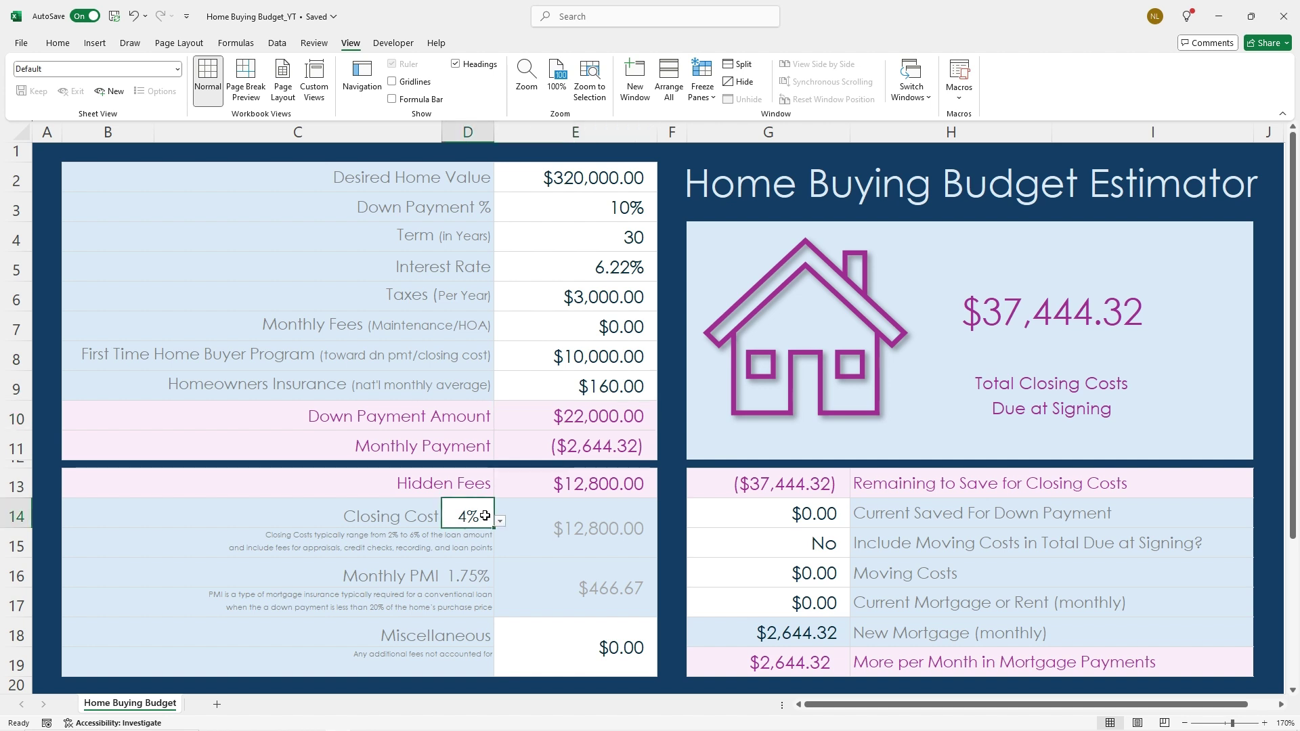
pyautogui.click(499, 521)
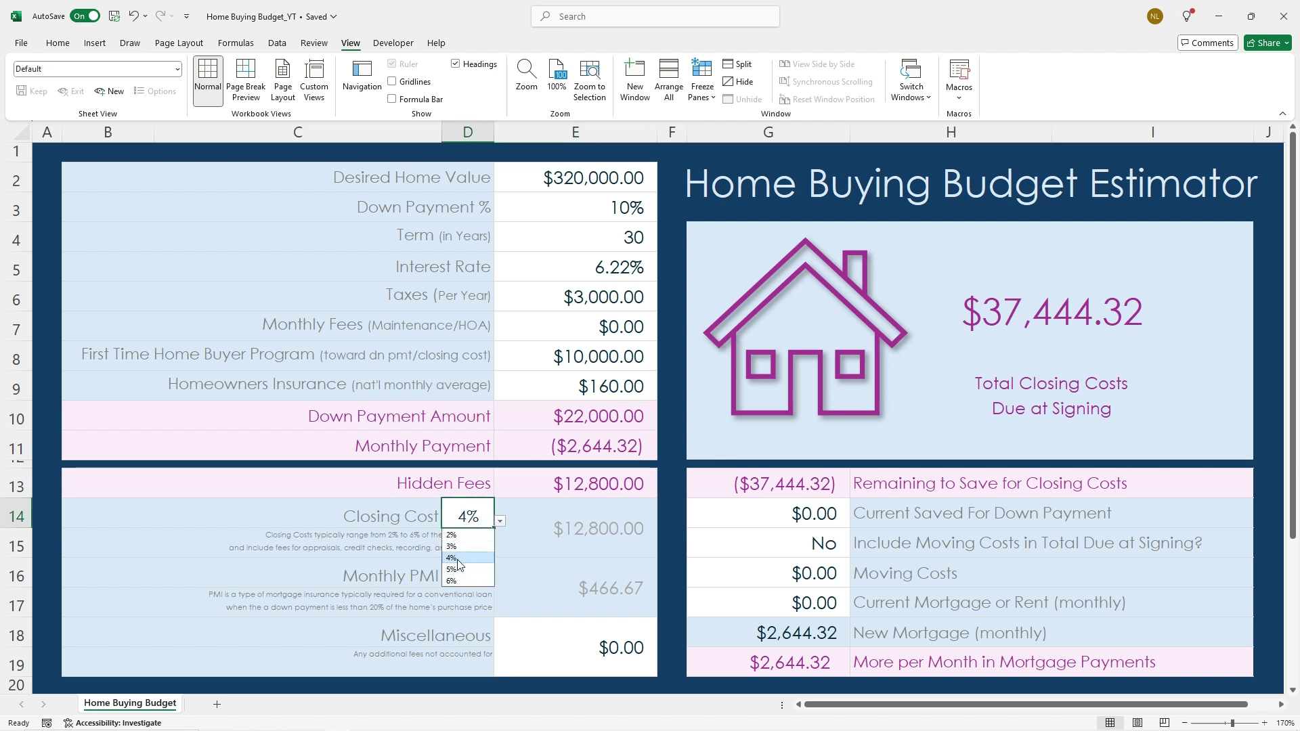
pyautogui.click(459, 581)
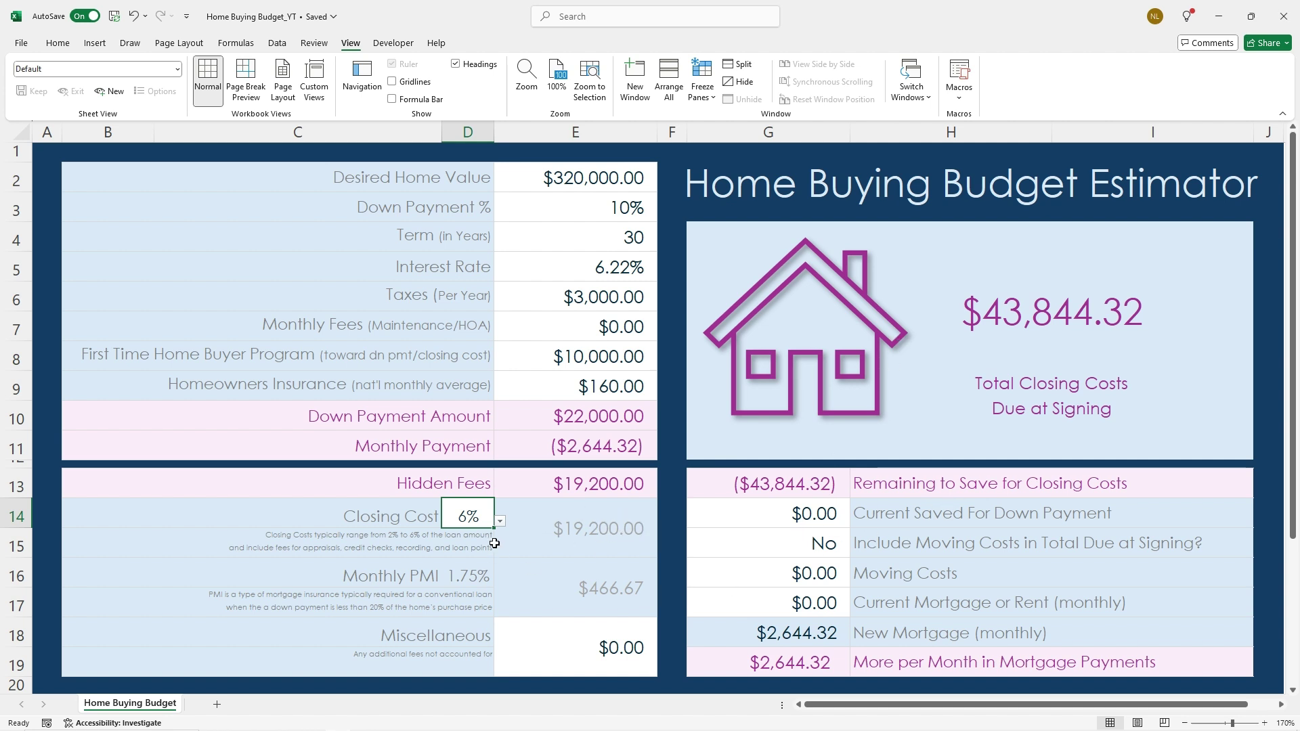
pyautogui.click(500, 521)
pyautogui.click(459, 534)
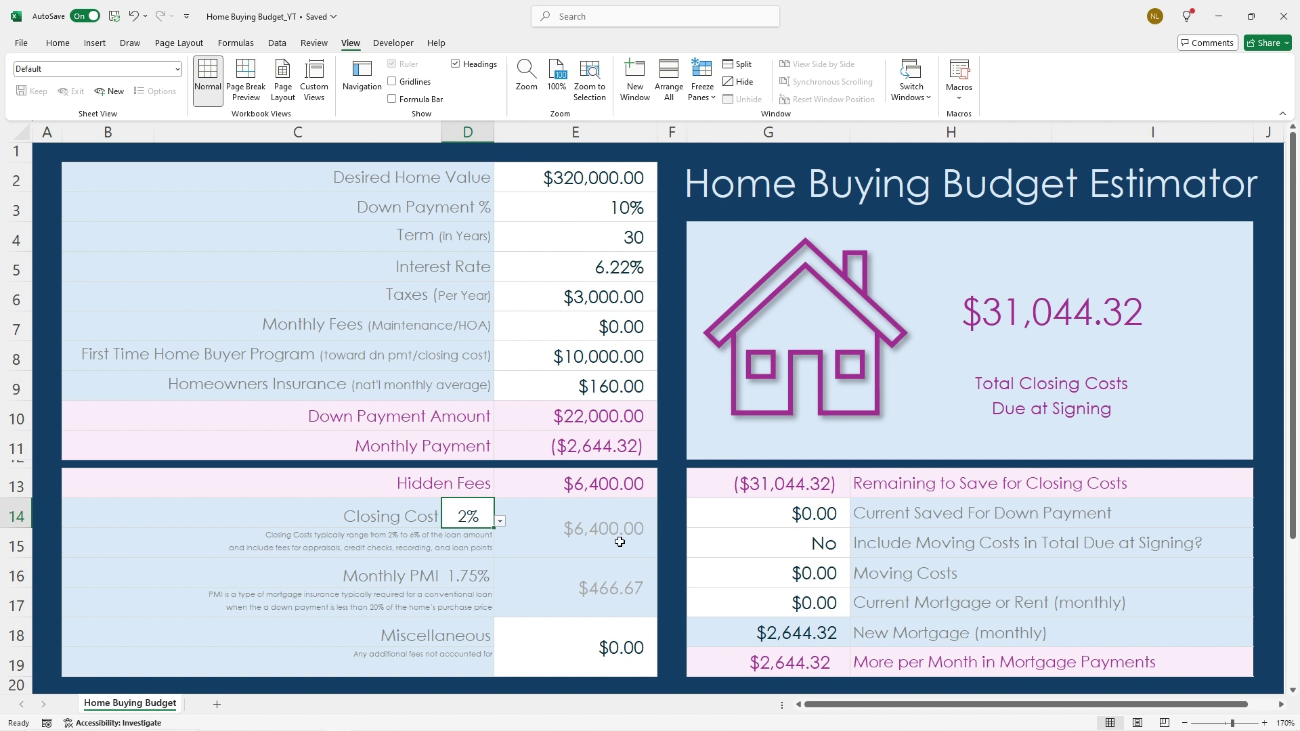
pyautogui.click(500, 521)
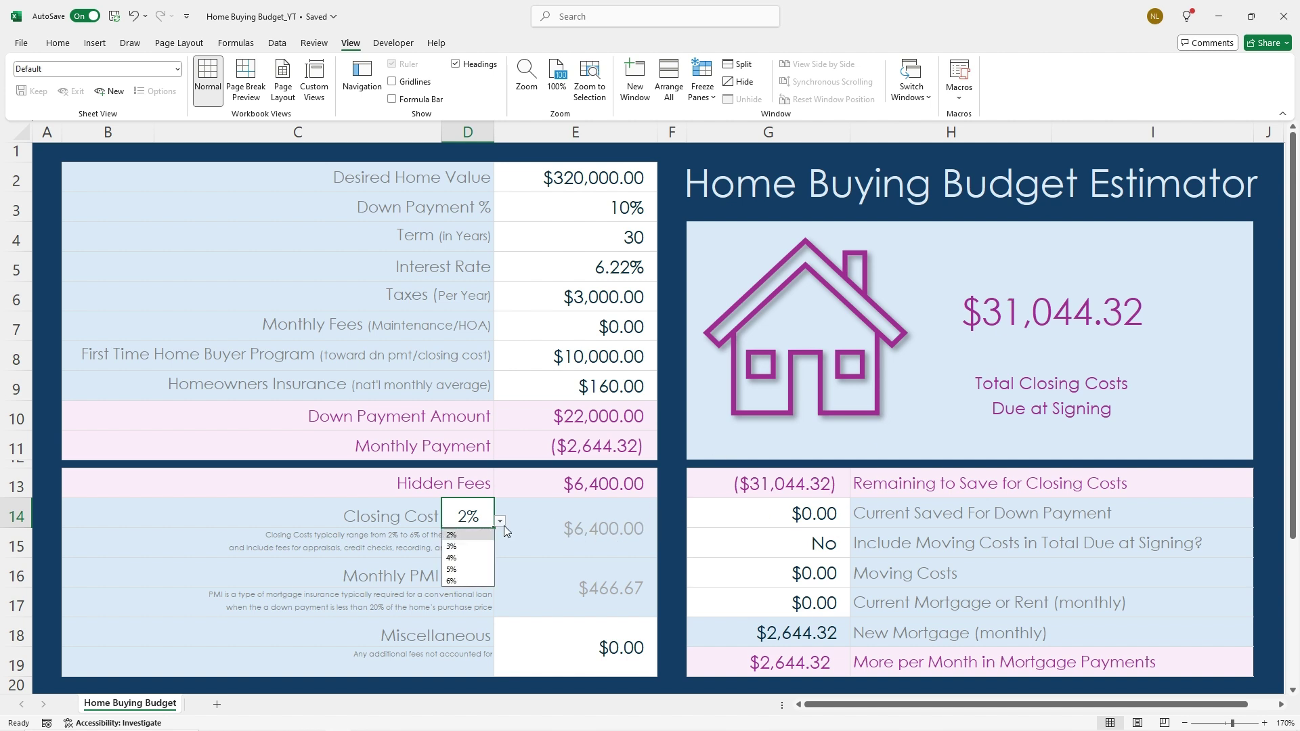
pyautogui.click(460, 553)
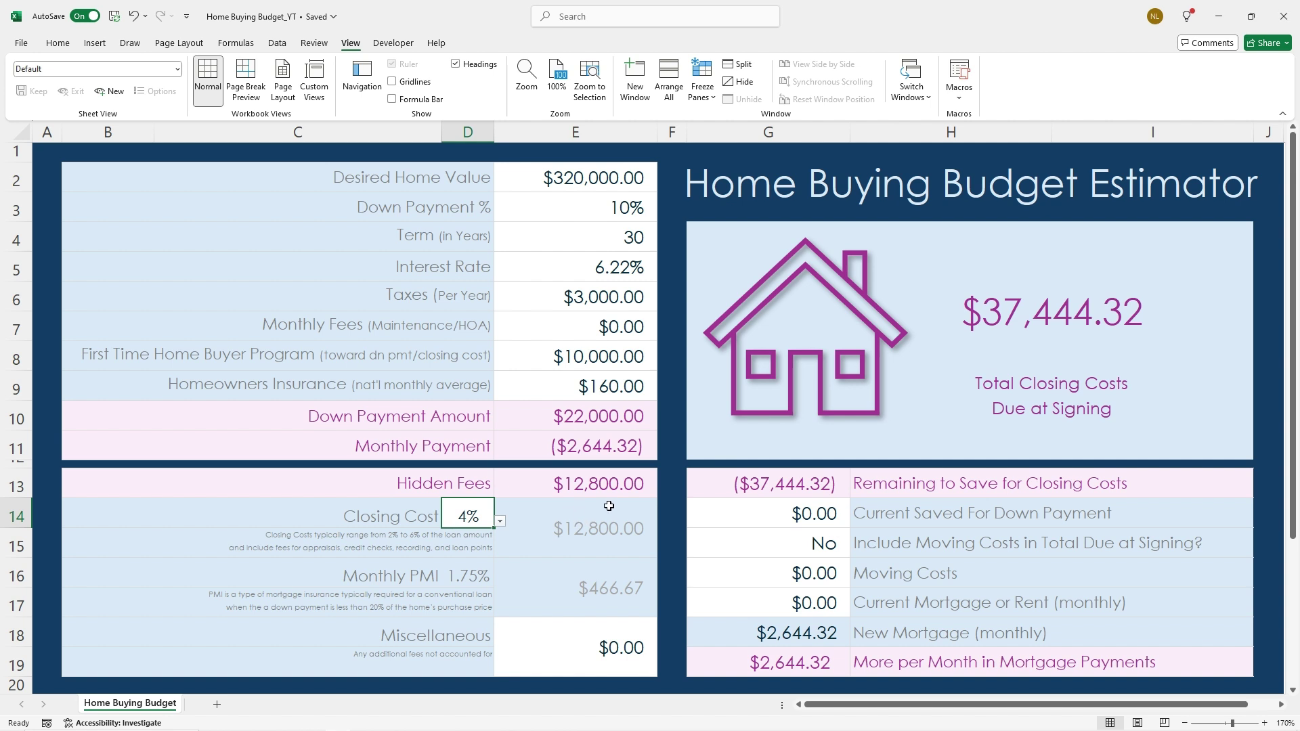
# Set the desired home value to $300,000 and the First Time Home Buyer Program amount to $0
pyautogui.click(588, 358)
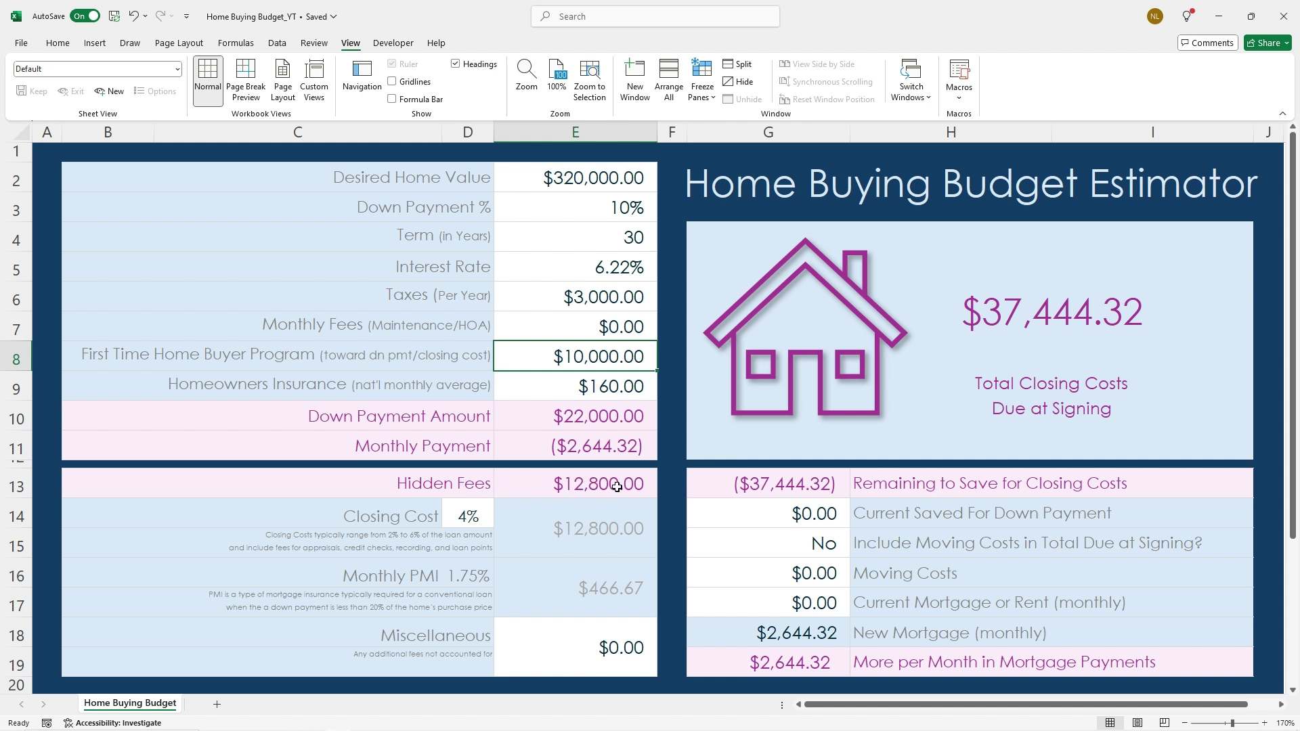
pyautogui.click(560, 175)
pyautogui.write('300')
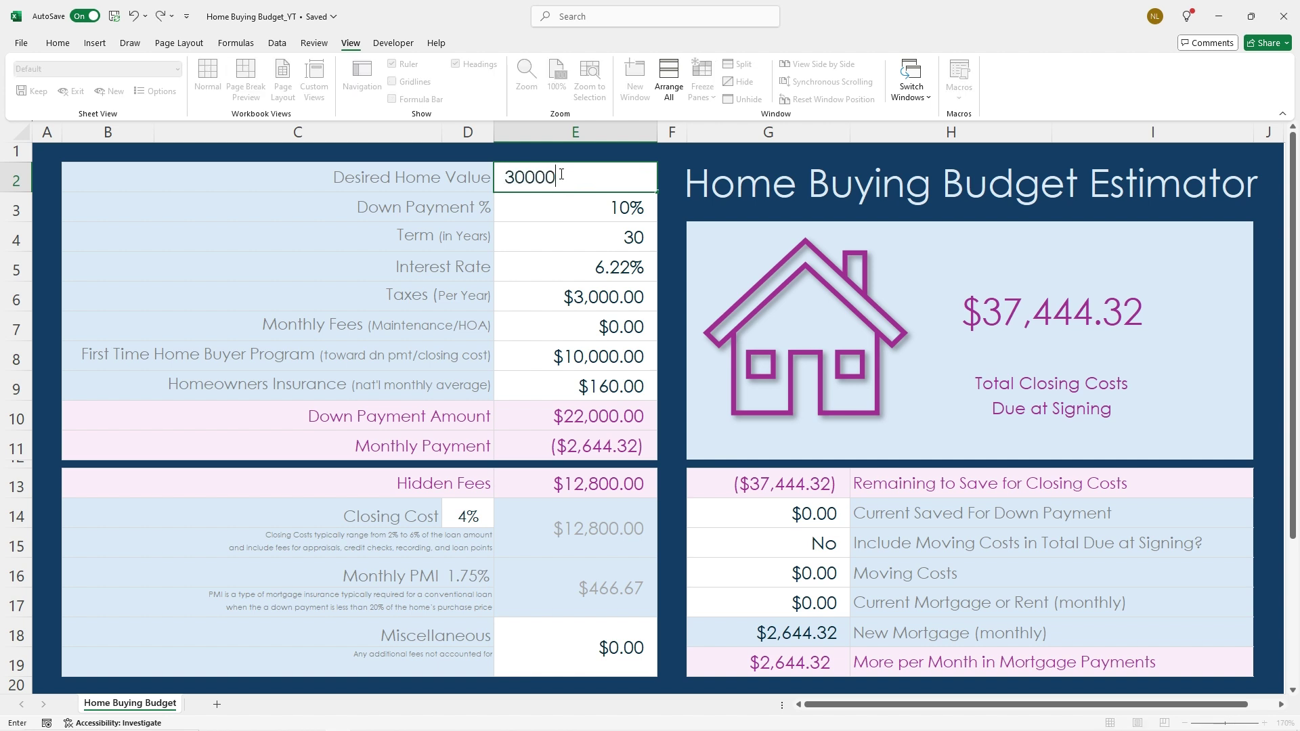
pyautogui.press('Return')
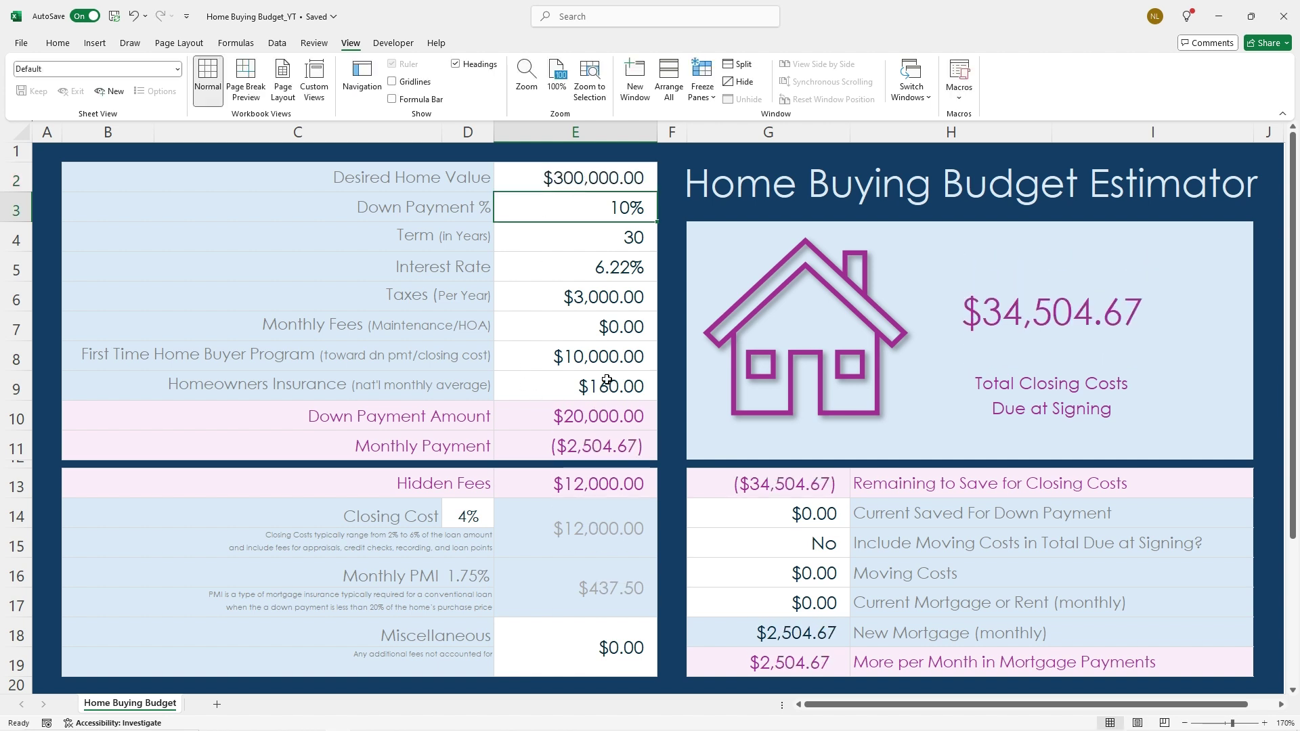
pyautogui.click(595, 353)
pyautogui.write('0')
pyautogui.press('Return')
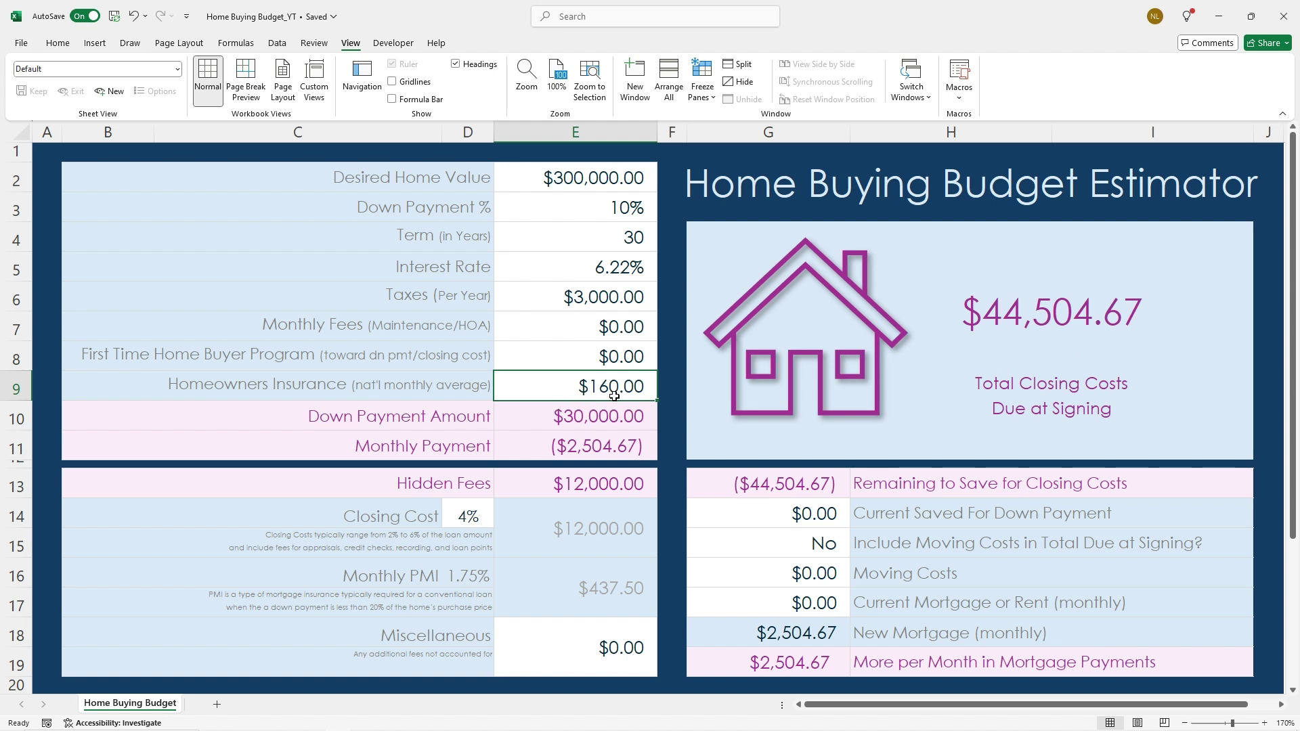
# Change the down payment to 5% and the First Time Home Buyer Program amount to $20,000
pyautogui.click(610, 205)
pyautogui.write('5')
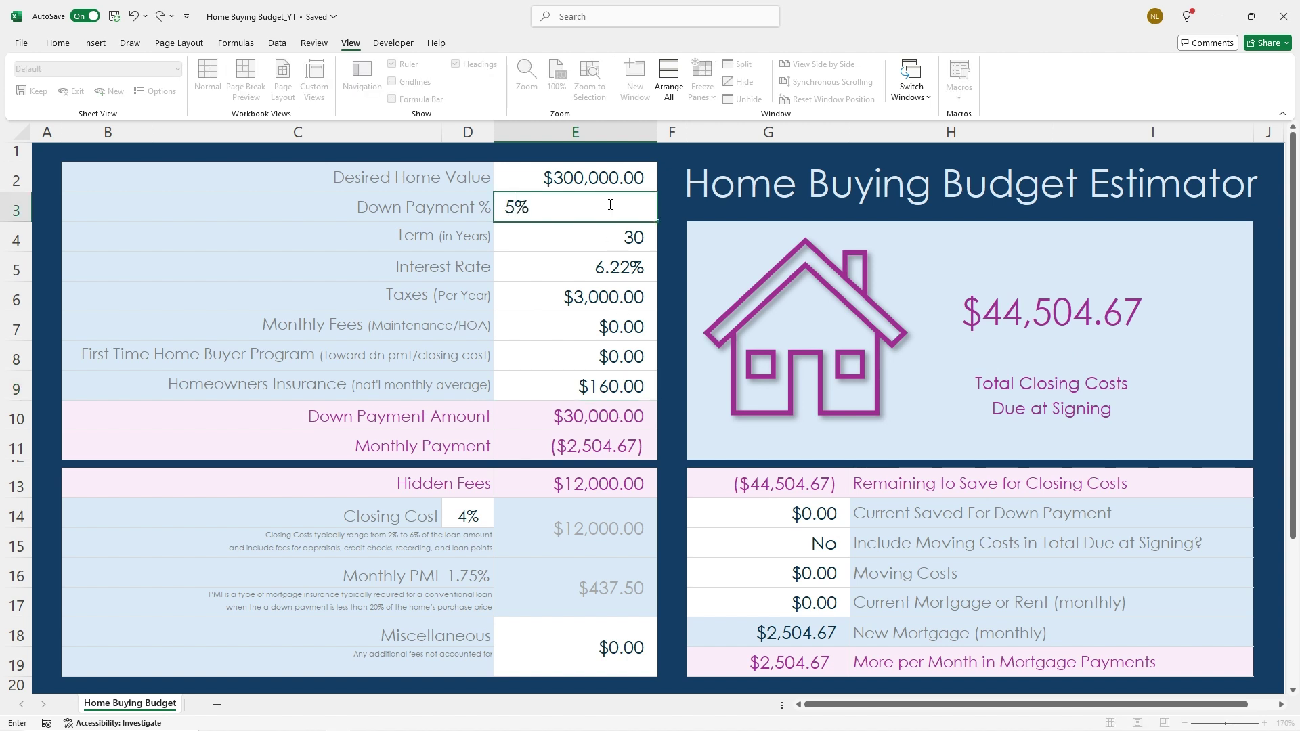
pyautogui.press('Return')
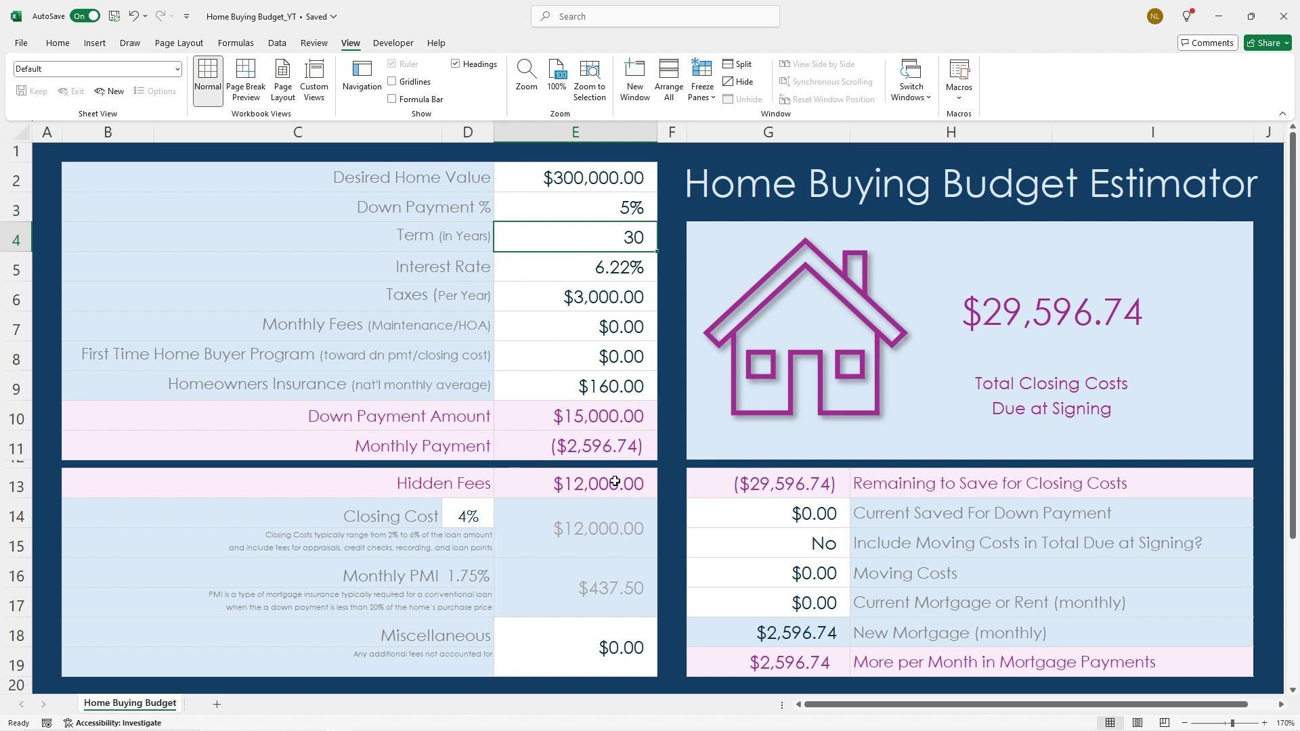
pyautogui.click(611, 360)
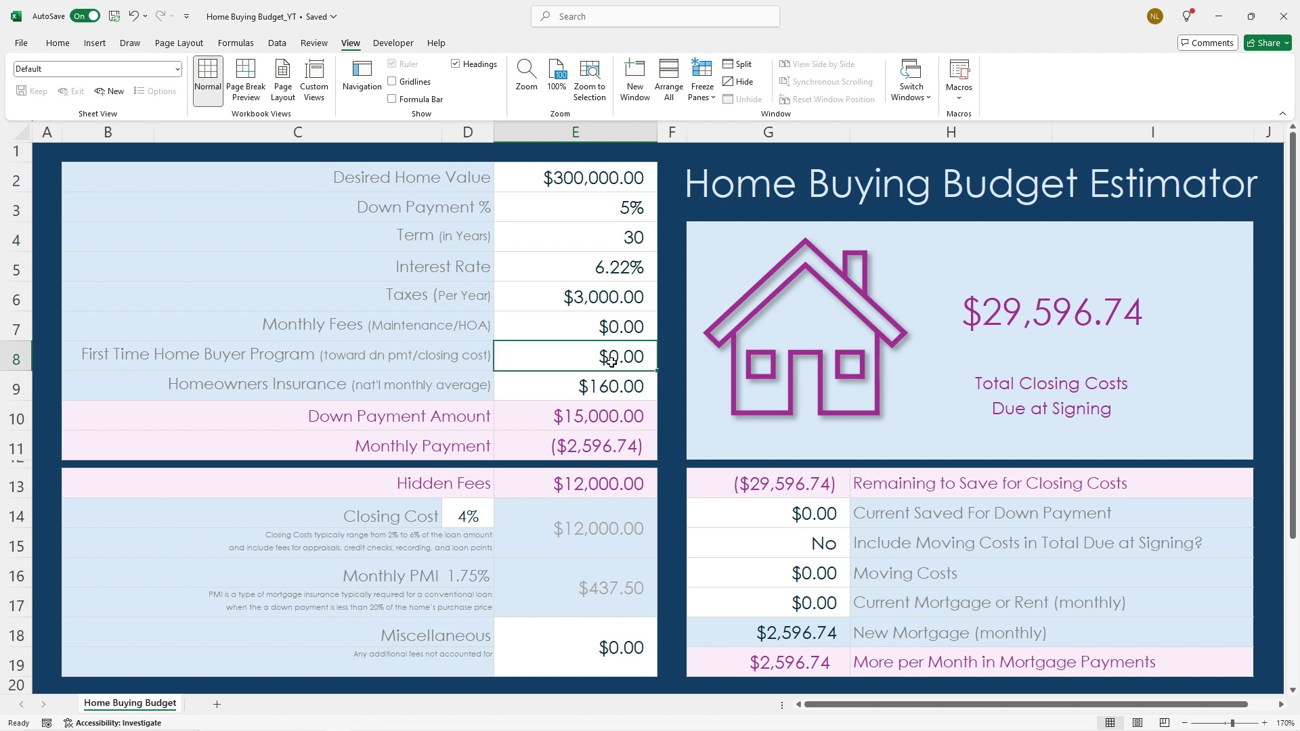
pyautogui.write('20000')
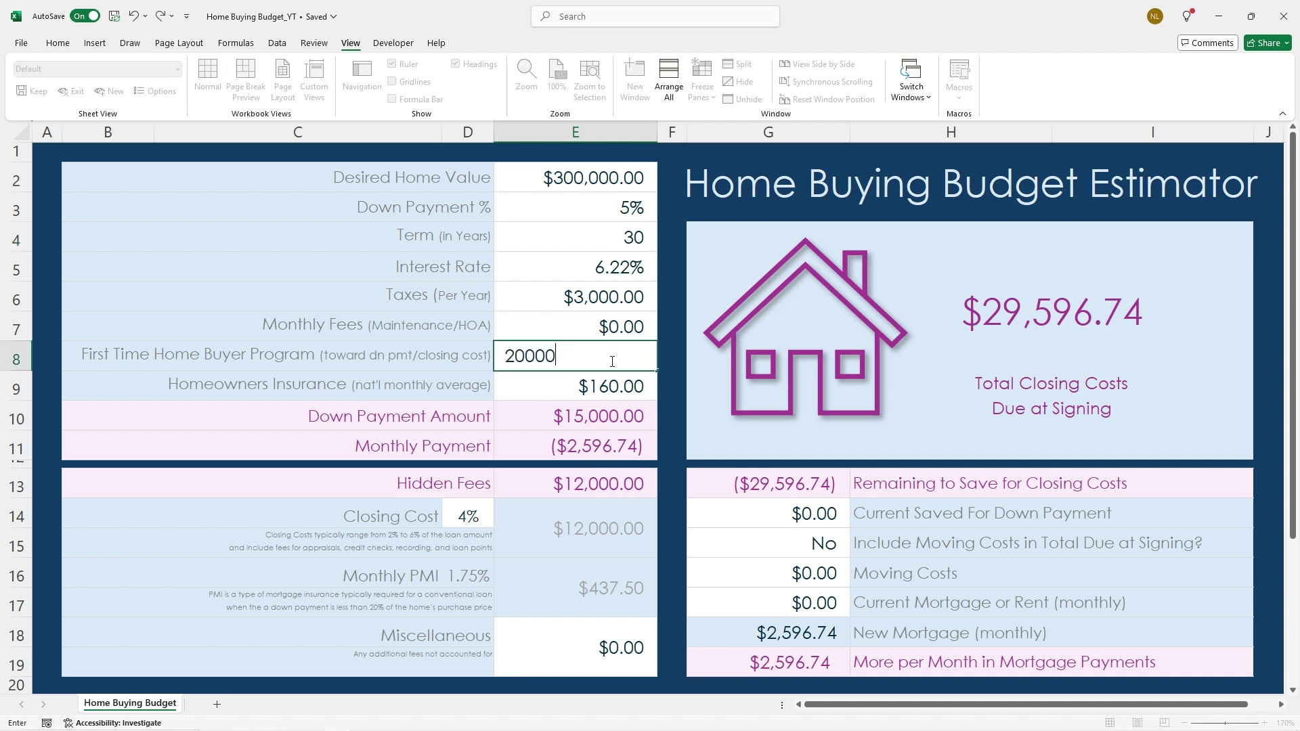
pyautogui.press('Return')
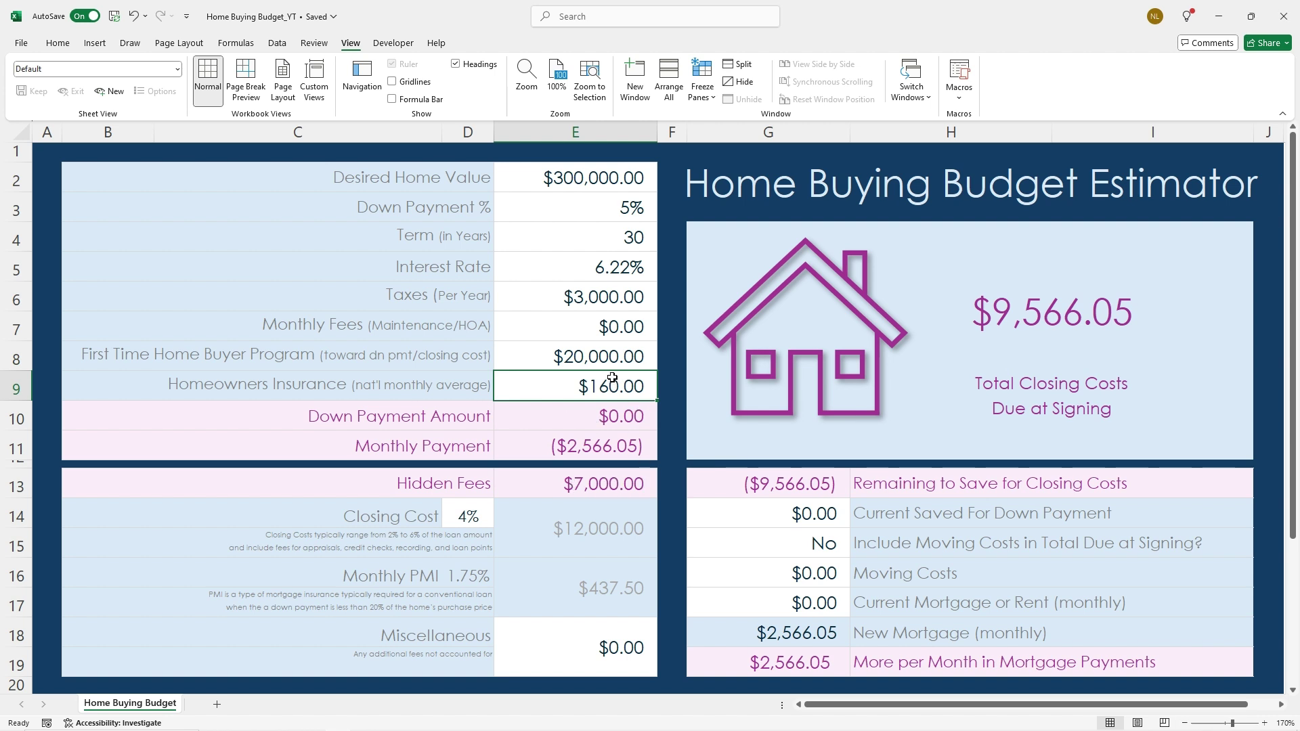
# Restore the desired home value to $320,000 and the down payment percentage to 10%
pyautogui.click(607, 174)
pyautogui.write('32')
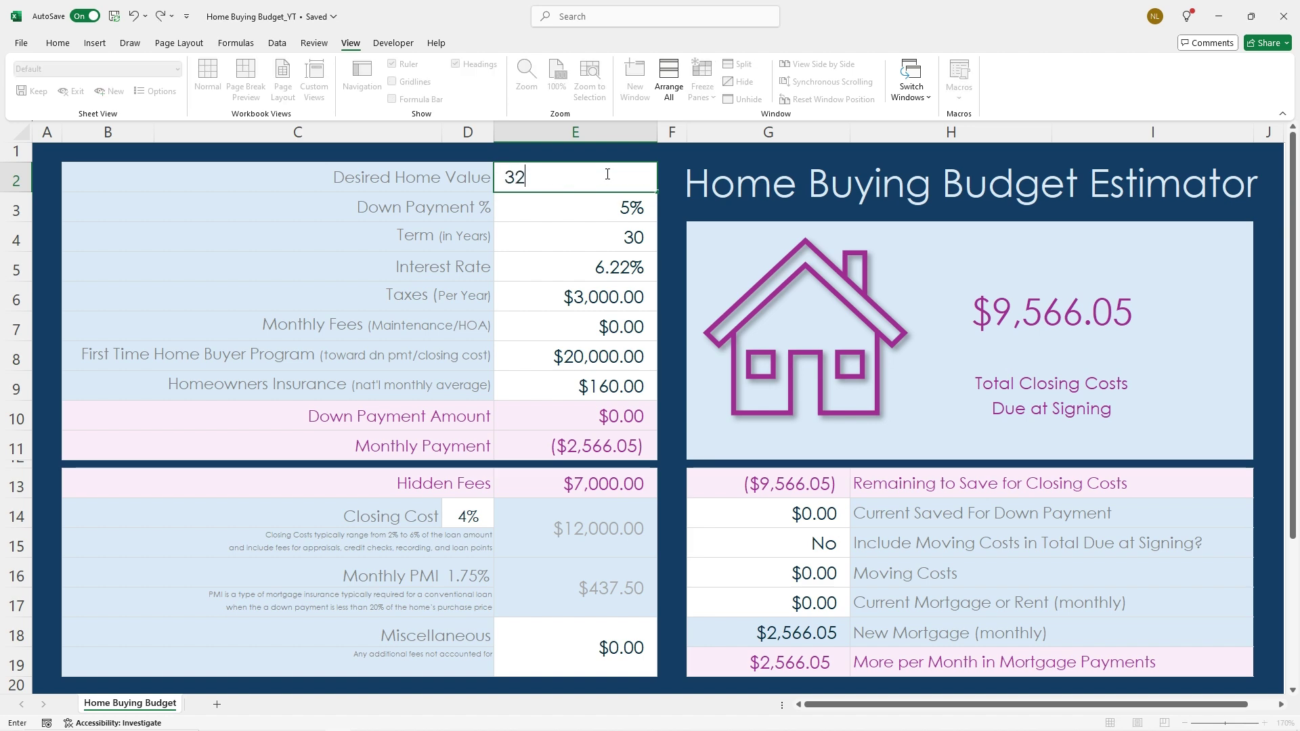
pyautogui.write('0,00000')
pyautogui.press('Return')
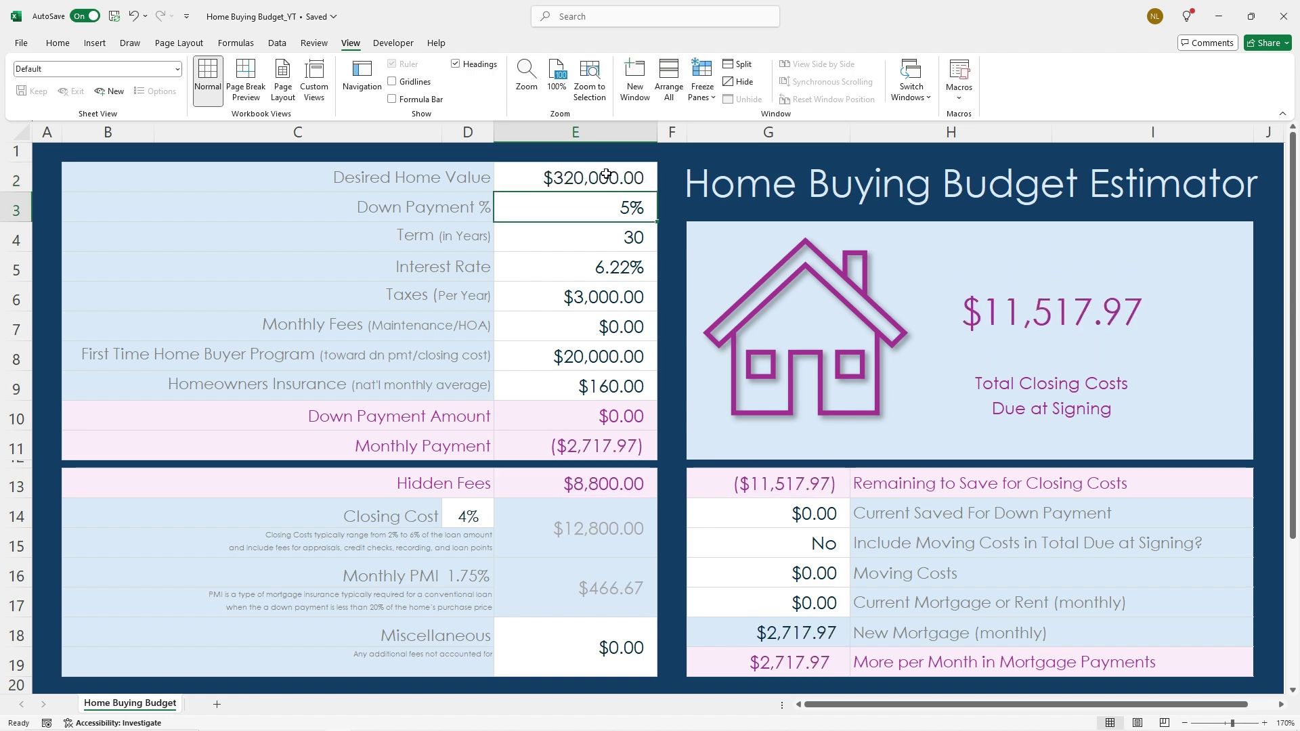
pyautogui.write('10')
pyautogui.press('Return')
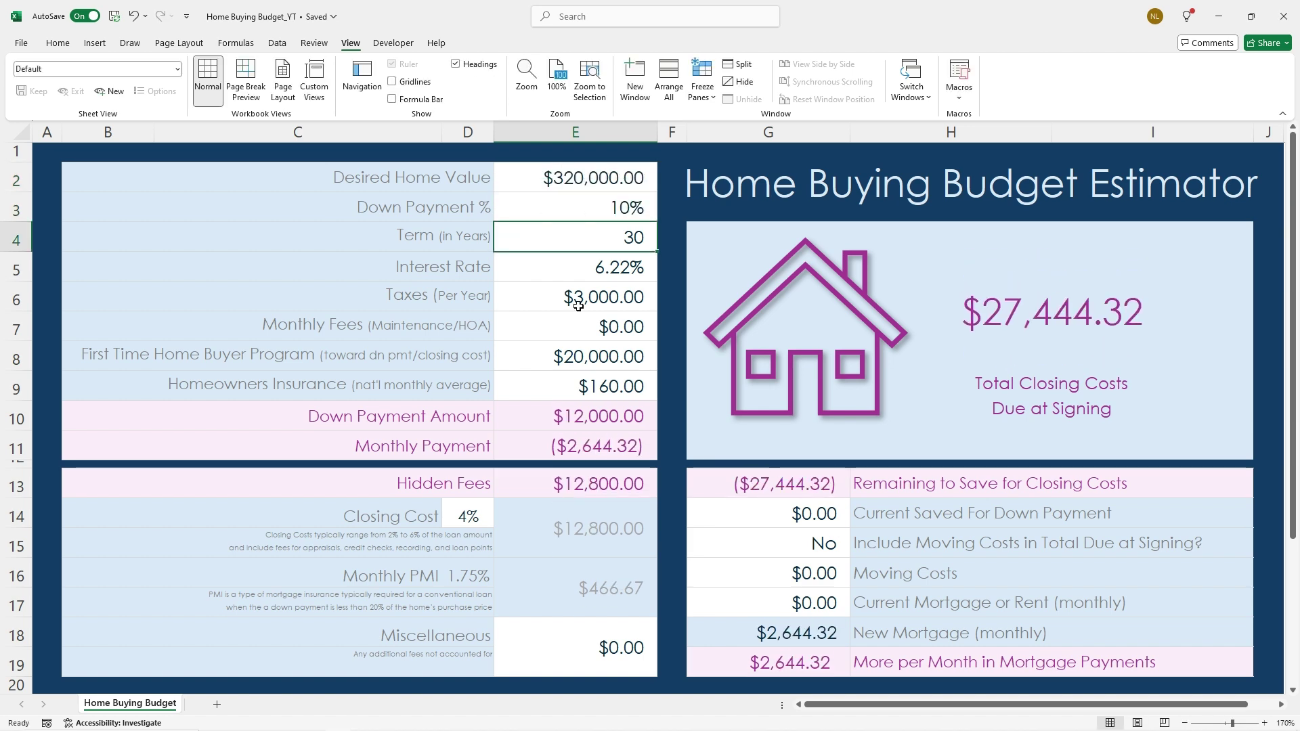
# Restore the First Time Home Buyer Program amount to $10,000
pyautogui.click(576, 351)
pyautogui.write('10000')
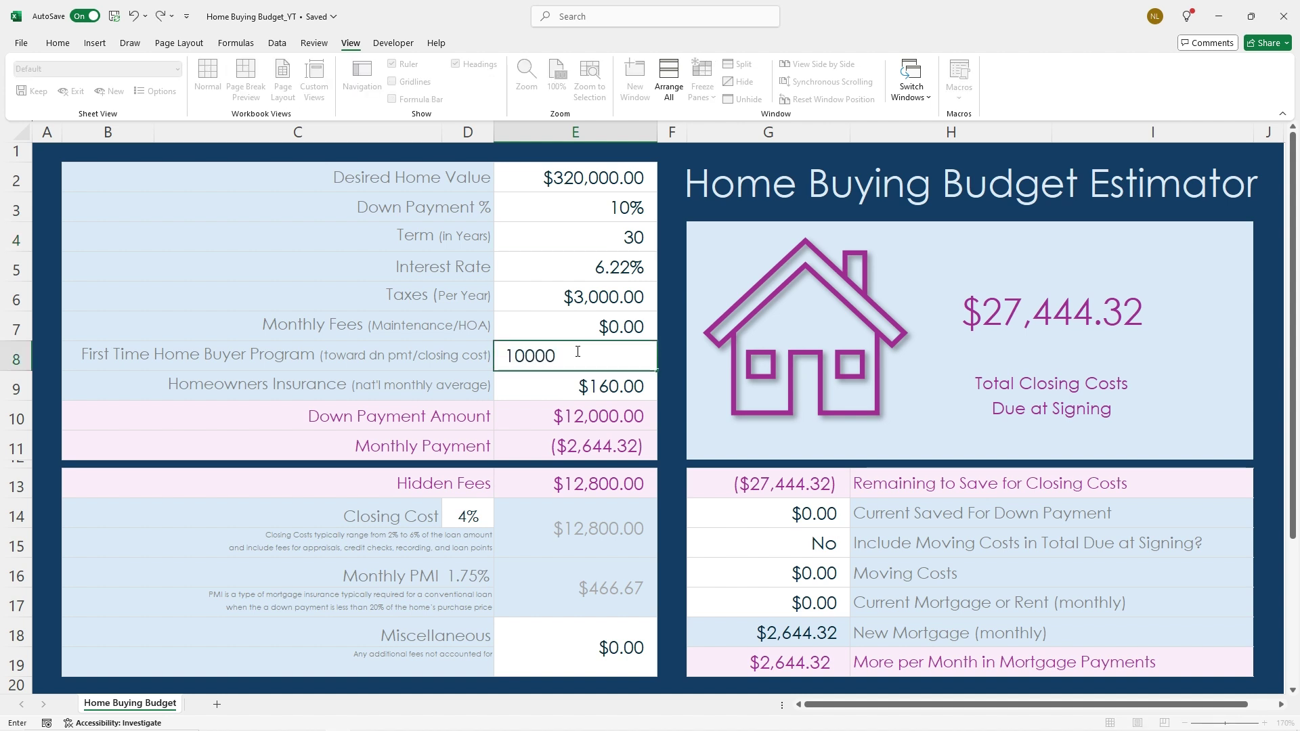
pyautogui.press('Return')
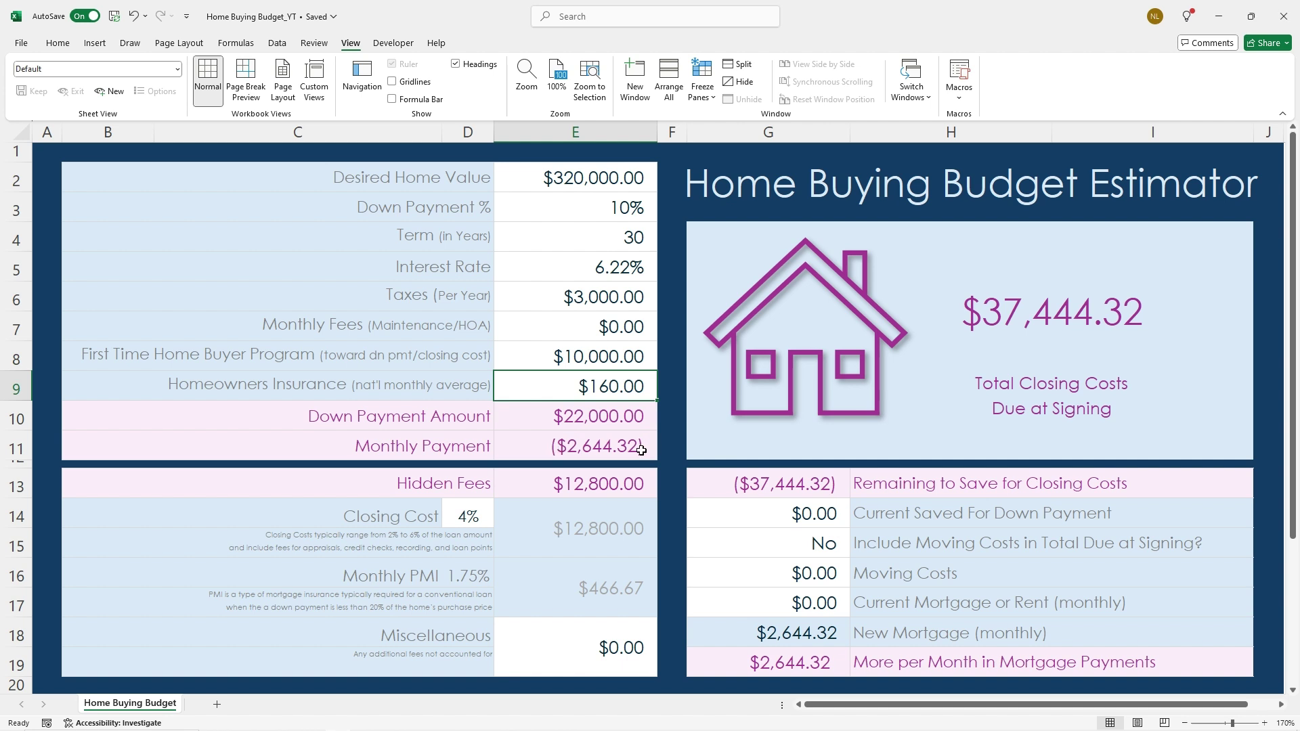
# Enter $500 for Miscellaneous under Hidden Fees
pyautogui.click(601, 648)
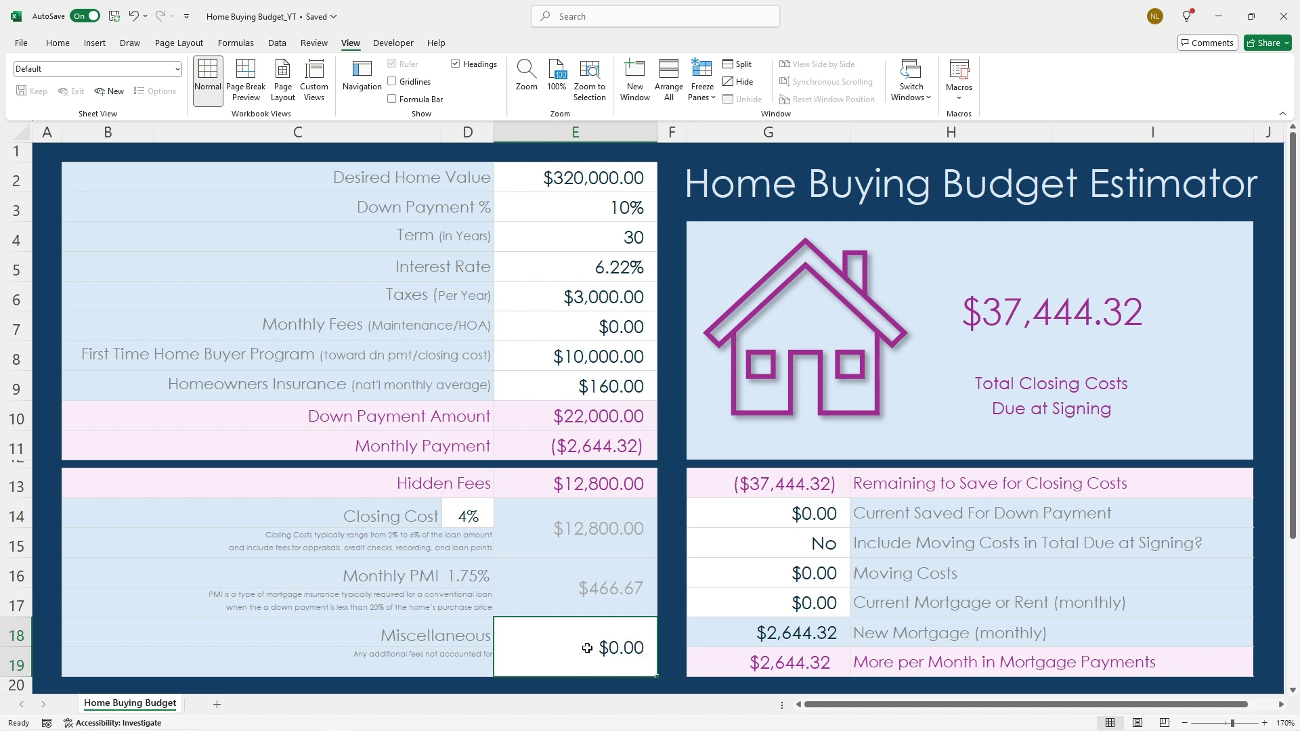
pyautogui.write('500')
pyautogui.press('Return')
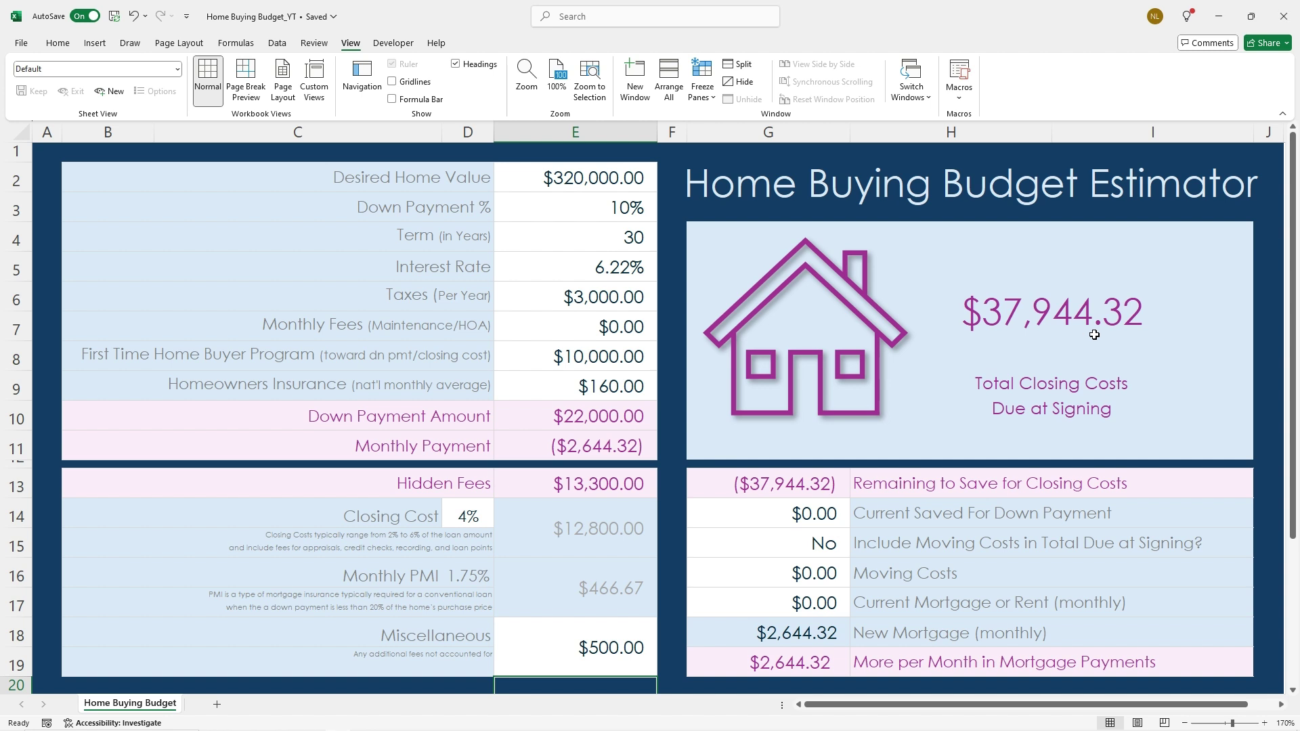
# Enter $30,000 as the Current Saved For Down Payment amount
pyautogui.moveTo(745, 515)
pyautogui.mouseDown()
pyautogui.moveTo(746, 588)
pyautogui.moveTo(759, 599)
pyautogui.mouseUp()
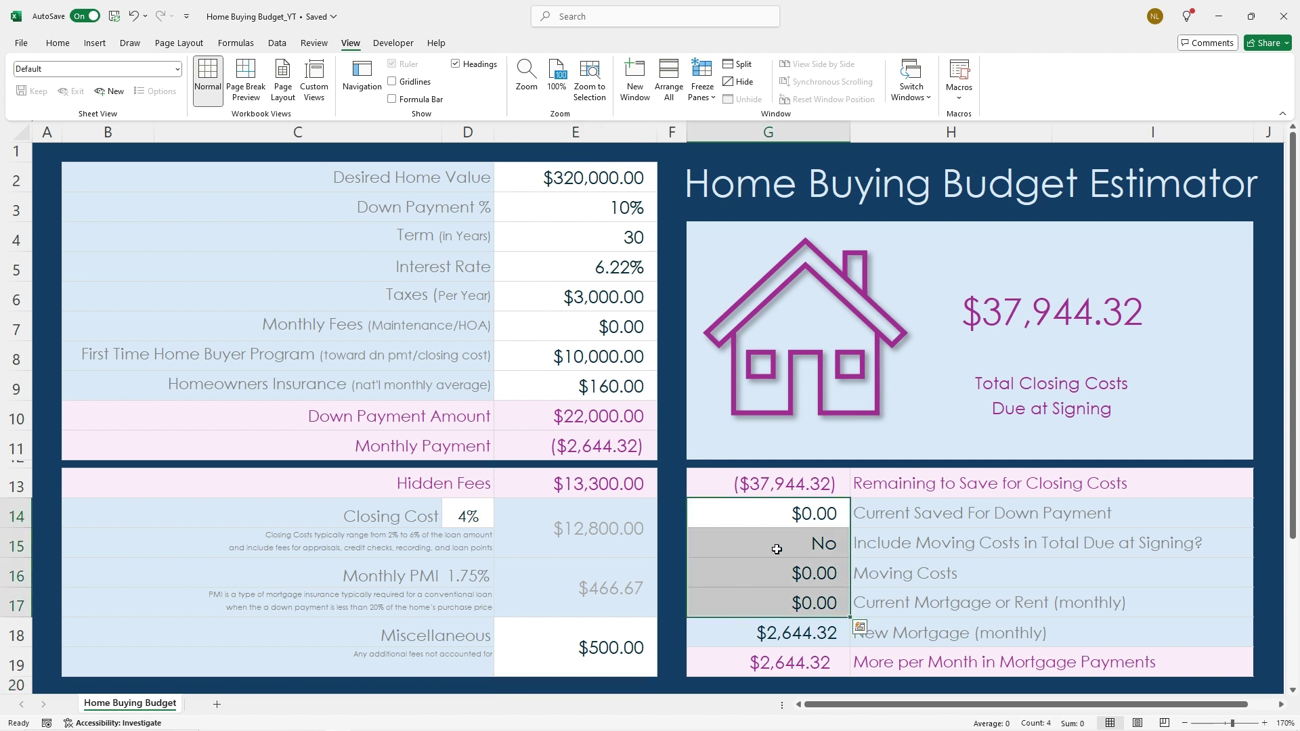
pyautogui.click(780, 523)
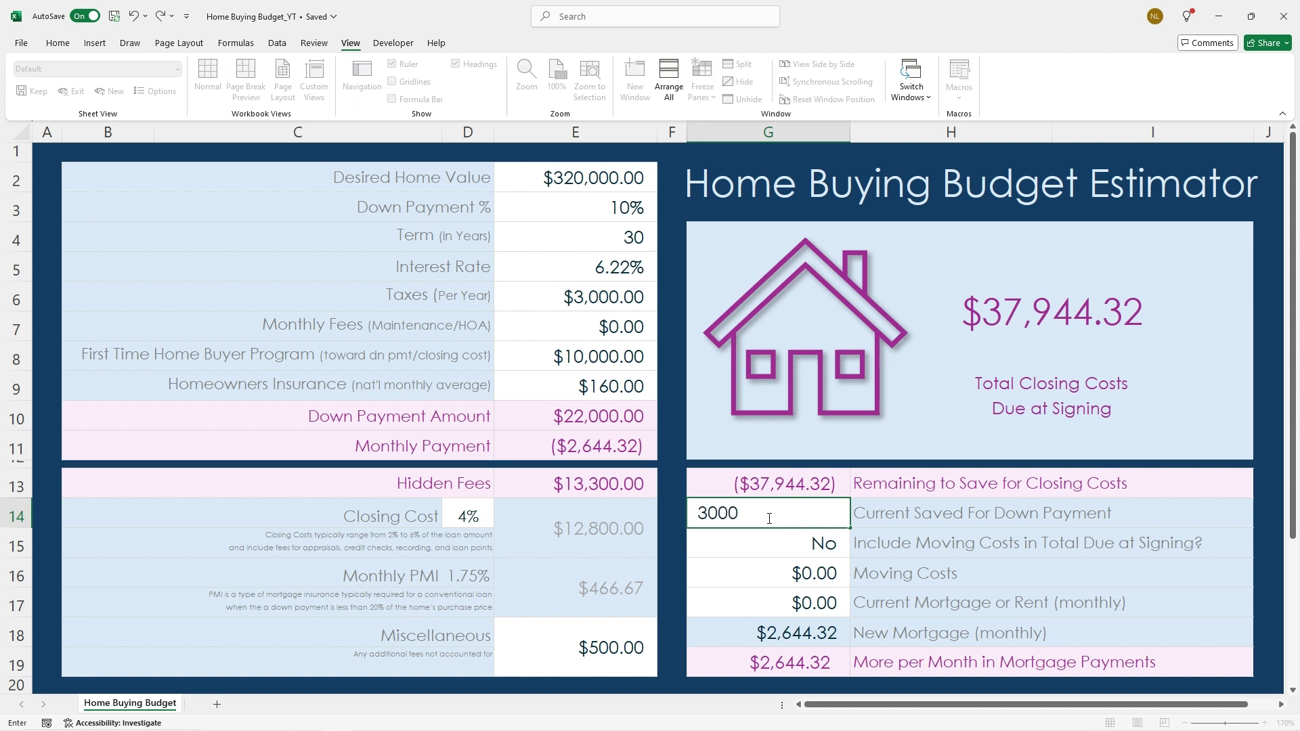
pyautogui.press('Return')
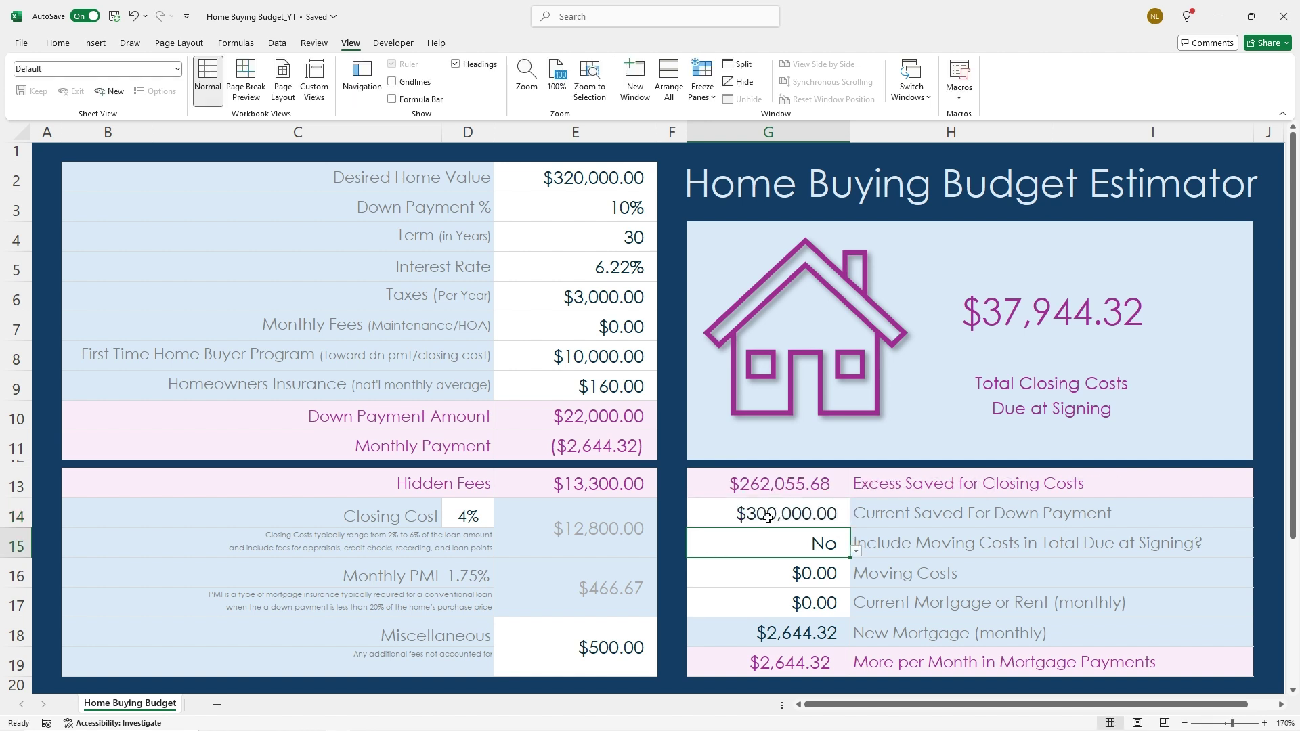
pyautogui.click(751, 516)
pyautogui.write('30000')
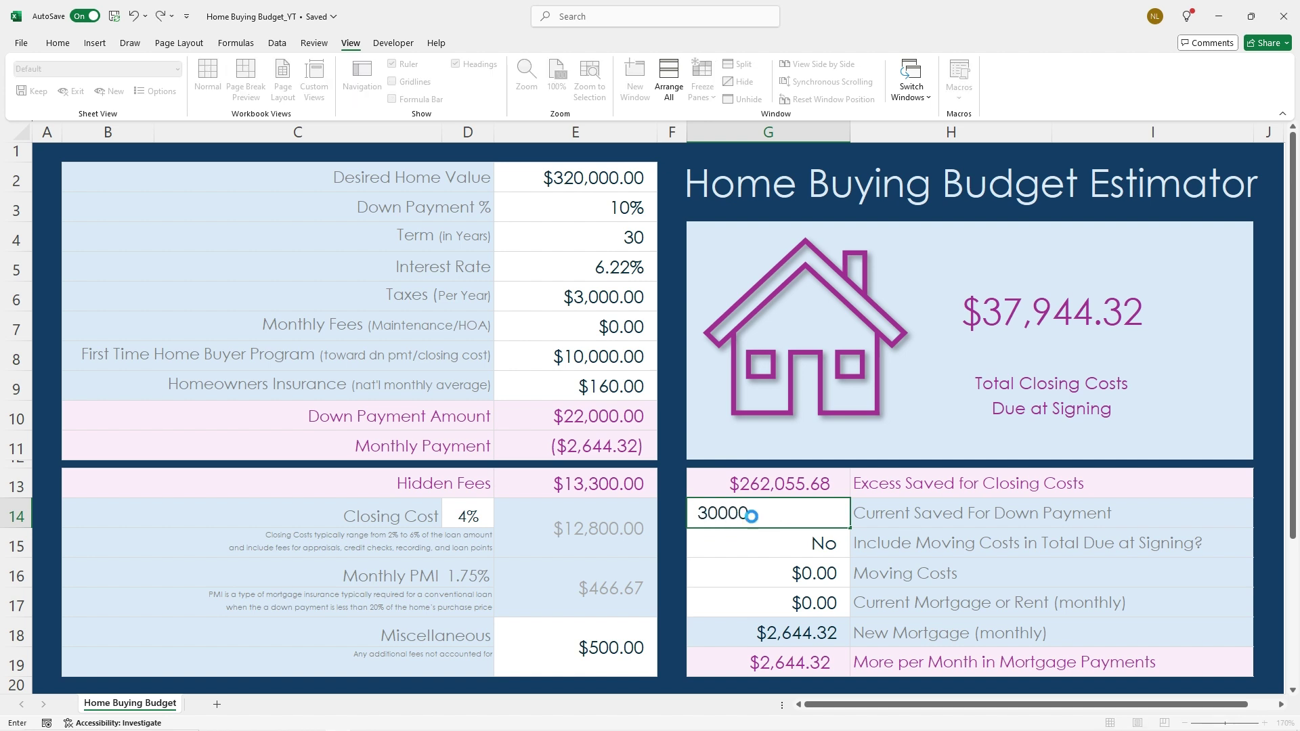
pyautogui.press('Return')
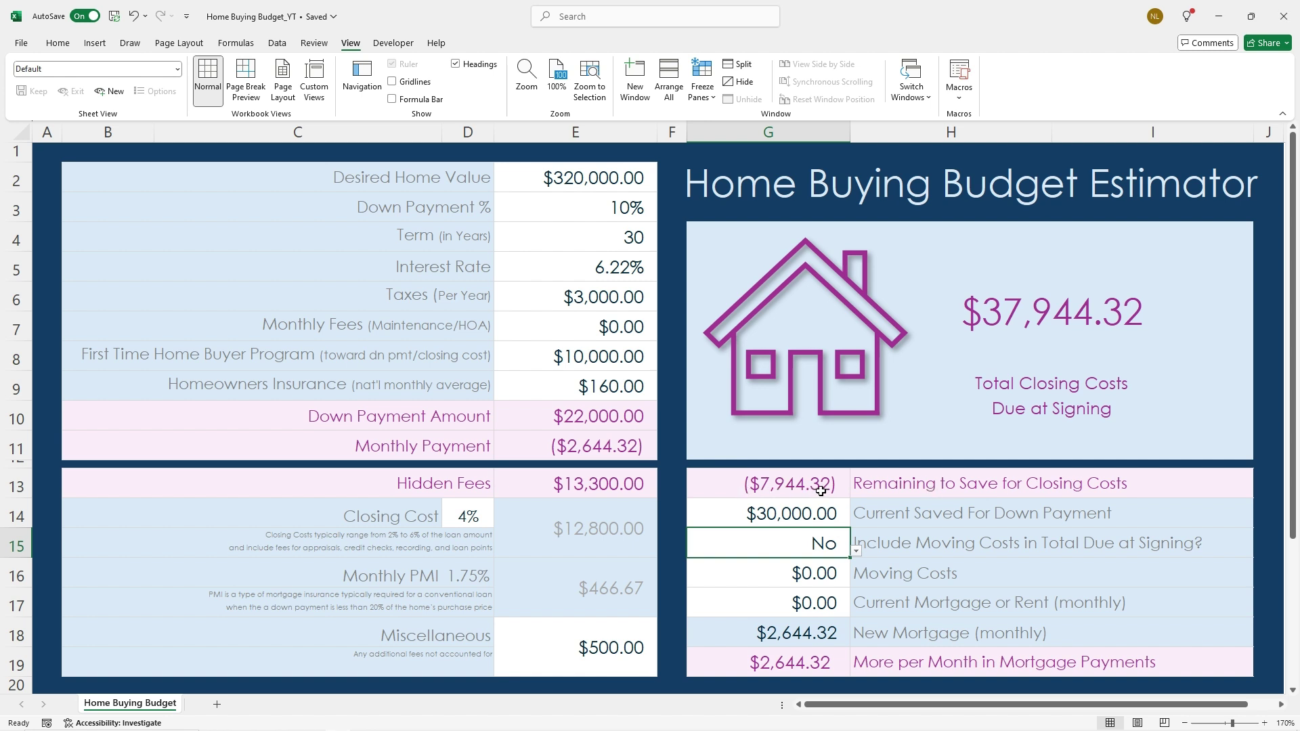
# Try $50,000 as the Current Saved For Down Payment amount, and restore it to $30,000
pyautogui.click(806, 507)
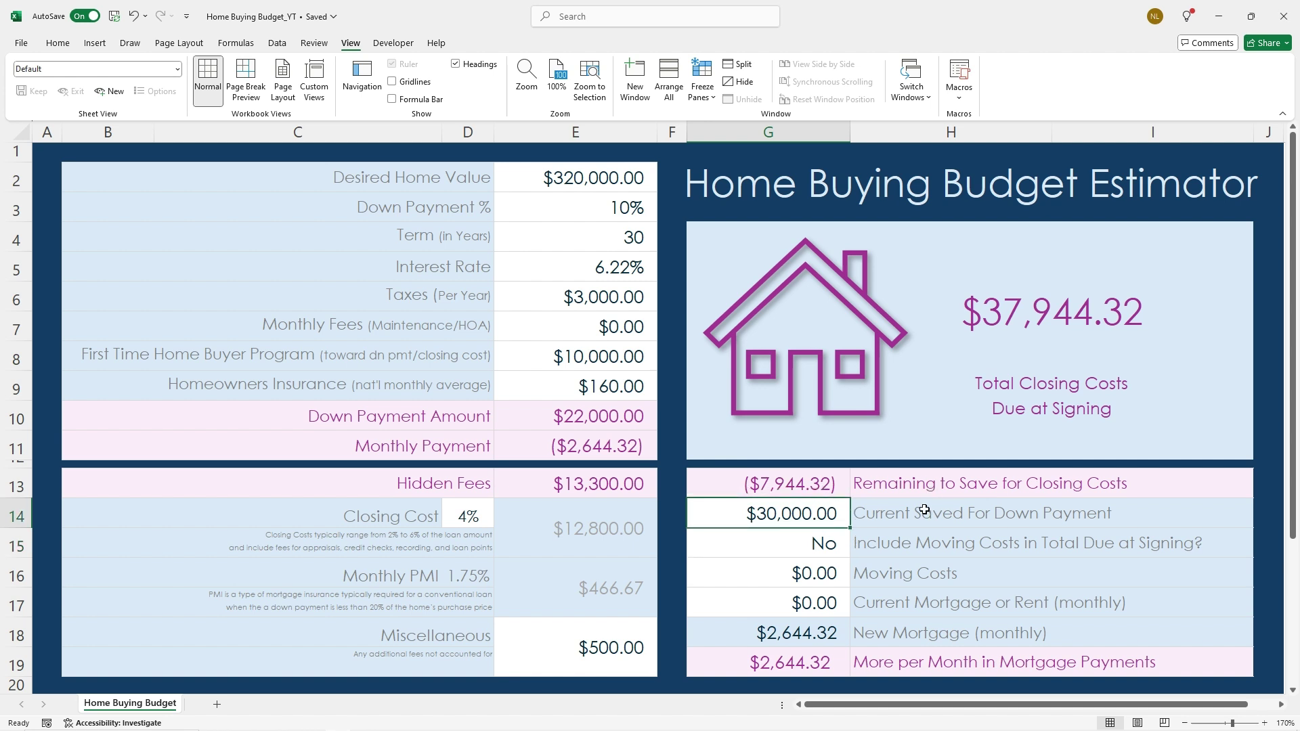
pyautogui.write('50000')
pyautogui.press('Return')
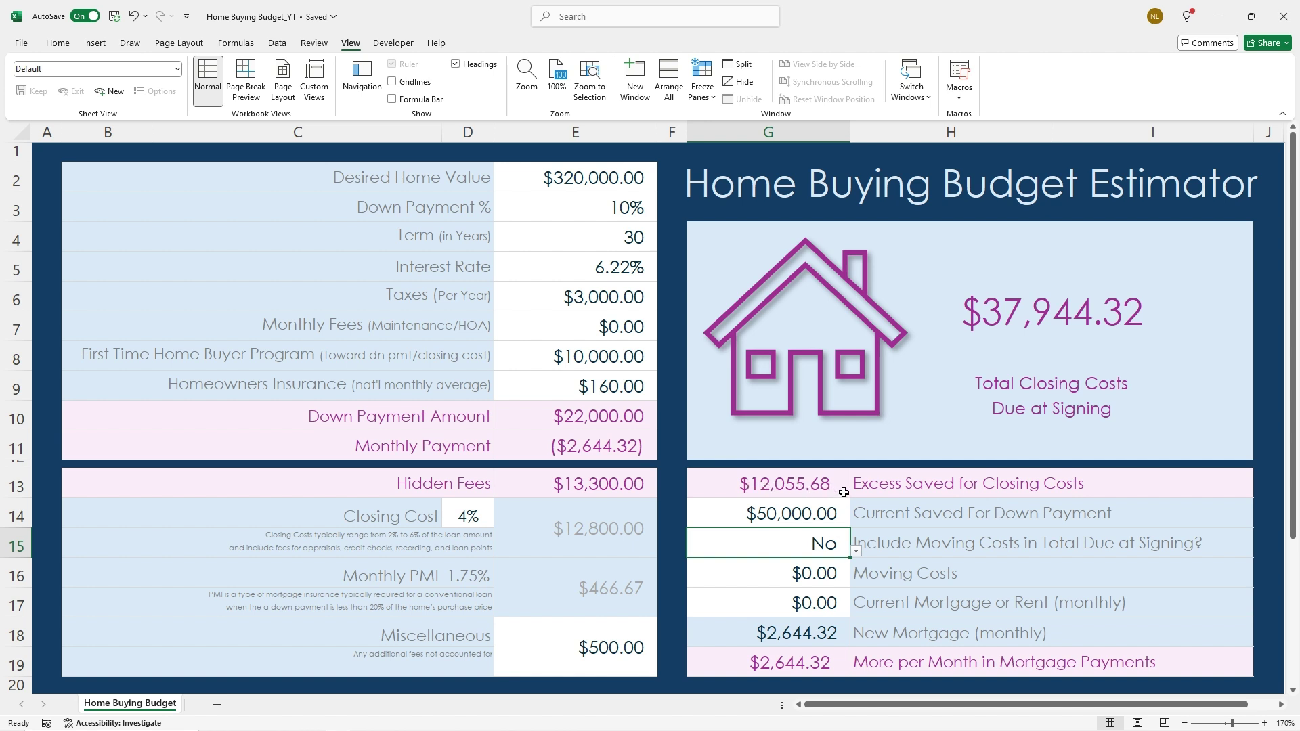
pyautogui.click(796, 508)
pyautogui.write('30000')
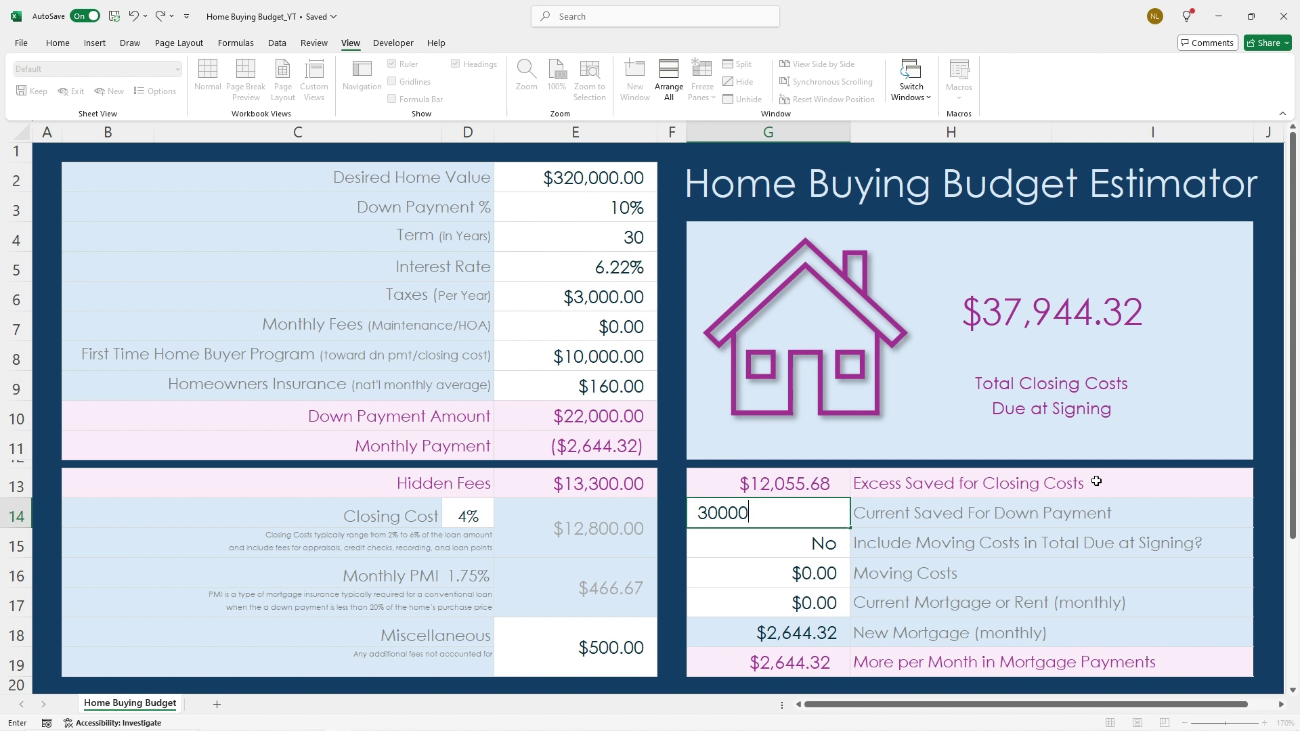
pyautogui.press('Return')
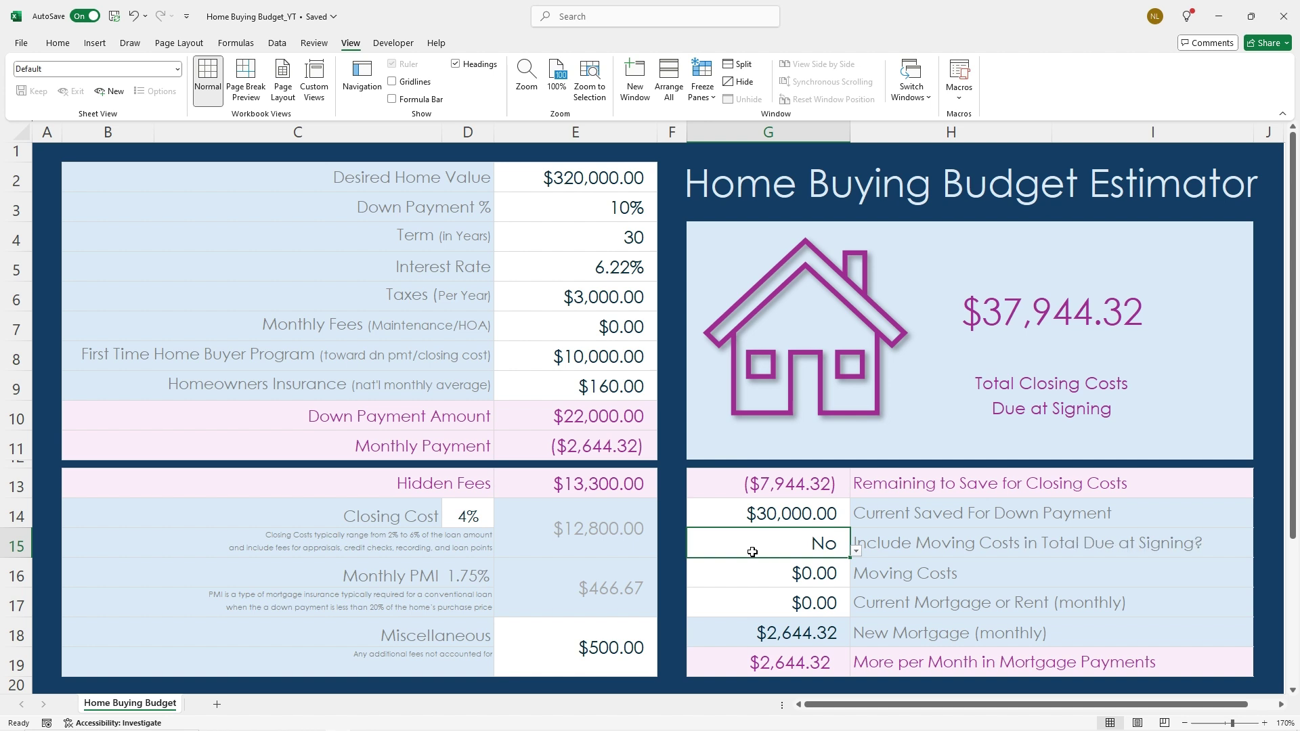
# Include Moving Costs of $1,500 in the total due at signing and set the monthly Current Mortgage or Rent to $2,700
pyautogui.click(856, 552)
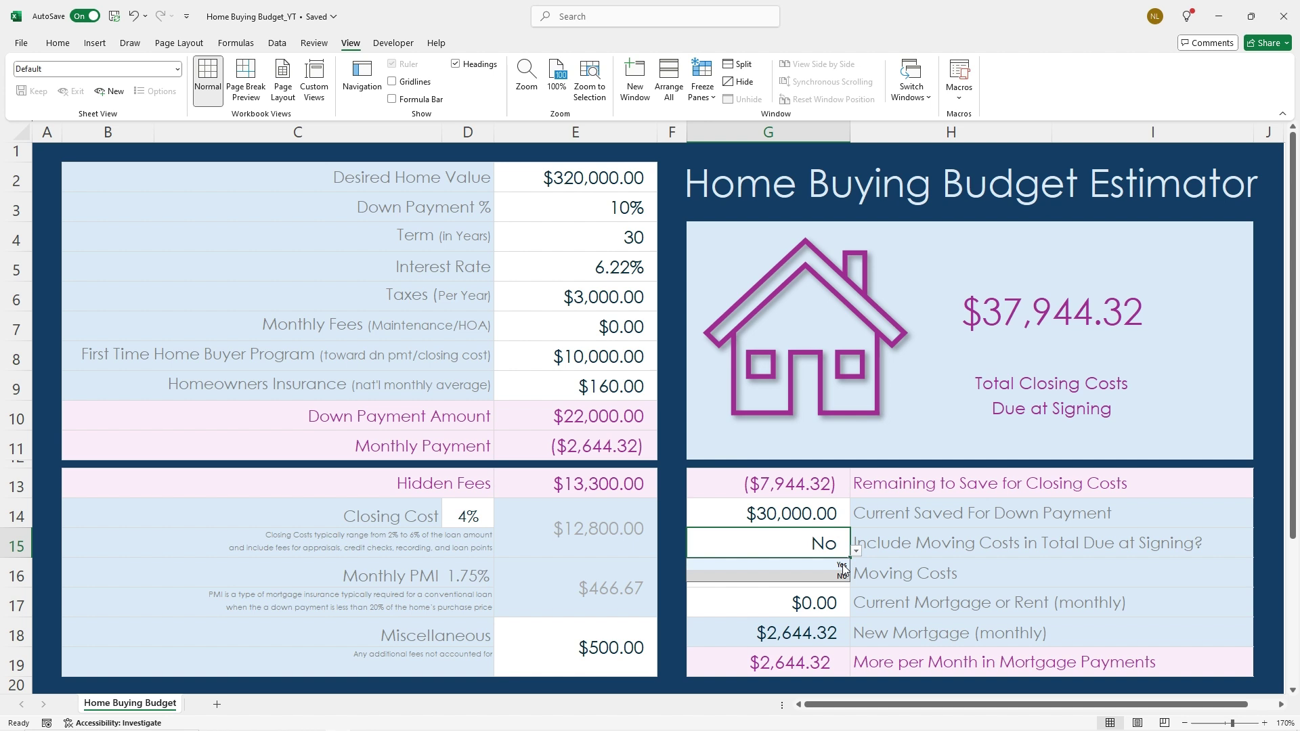
pyautogui.click(843, 564)
pyautogui.click(820, 570)
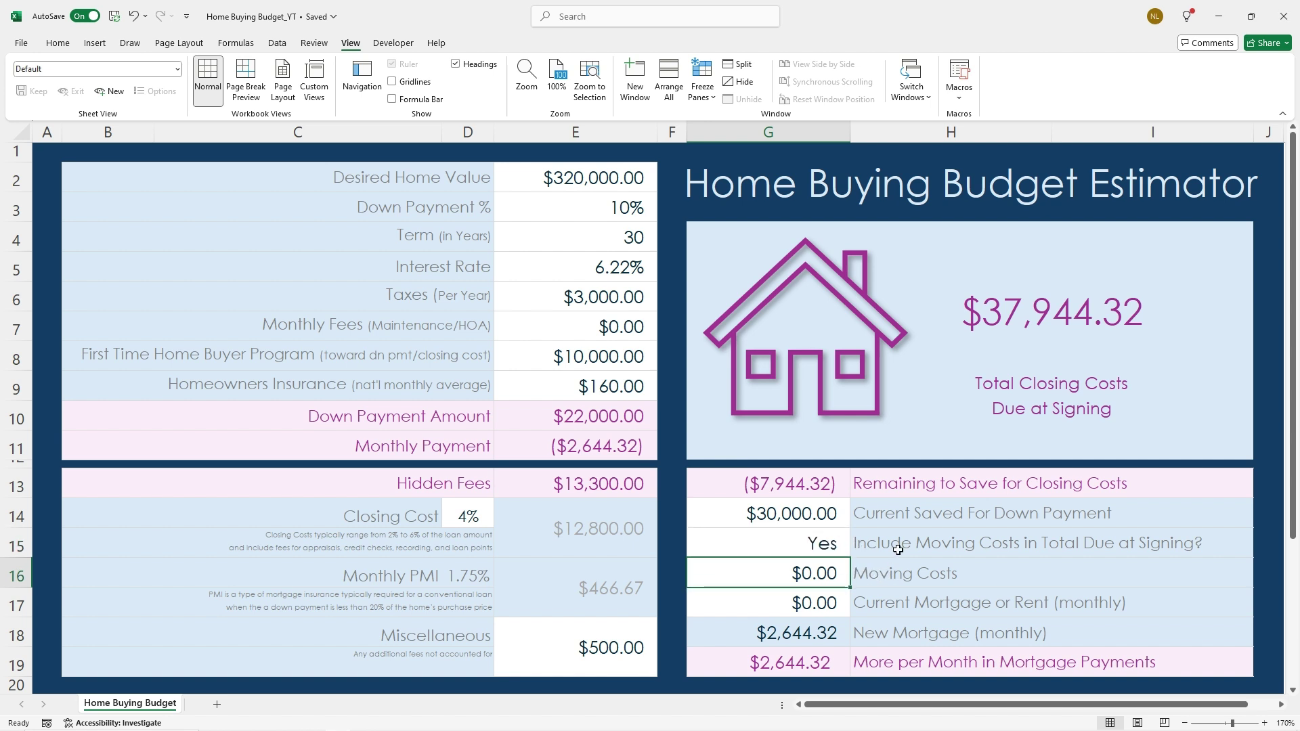
pyautogui.write('1,5')
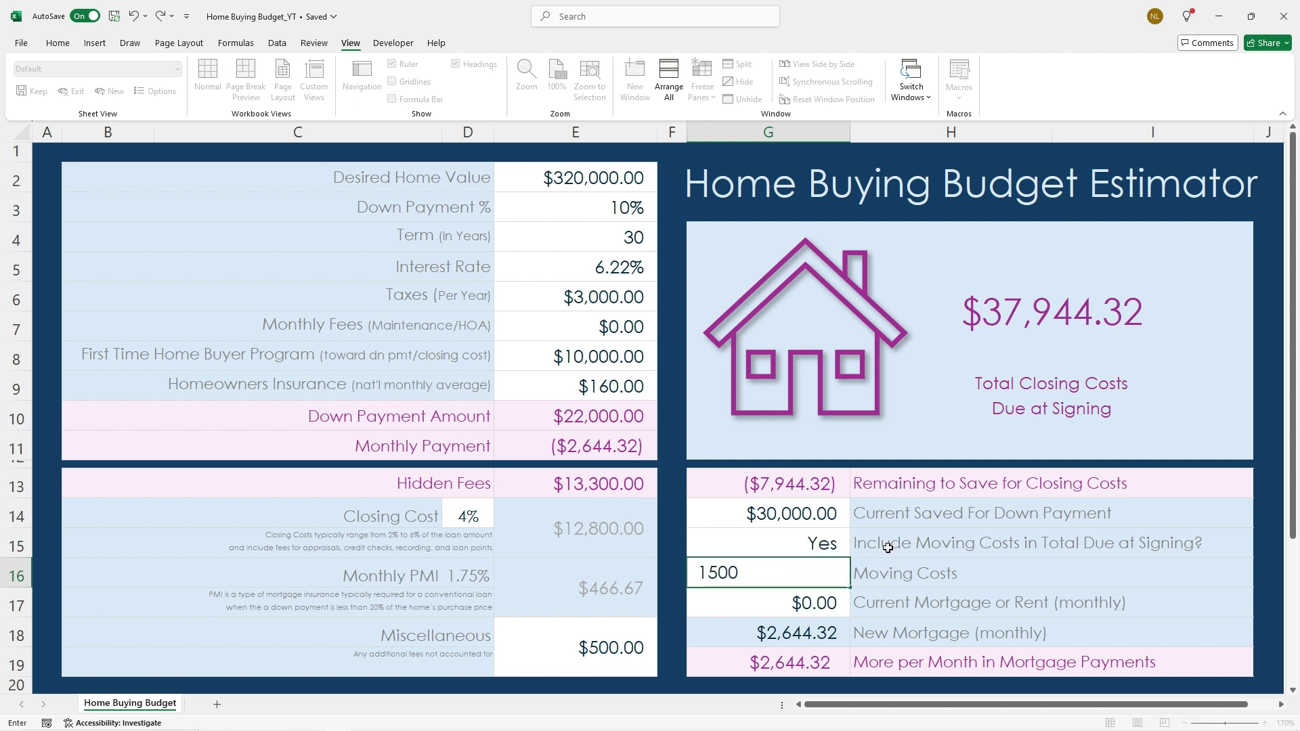
pyautogui.write('00')
pyautogui.press('Return')
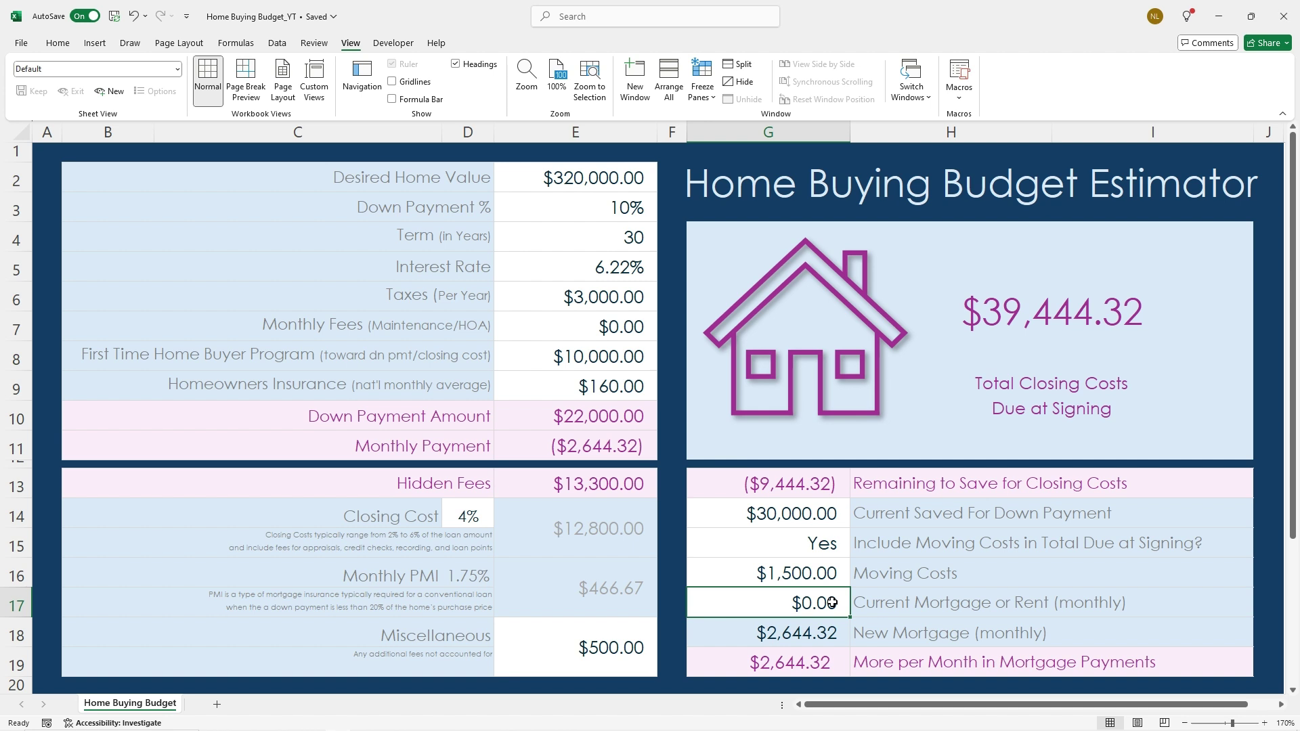
pyautogui.write('27')
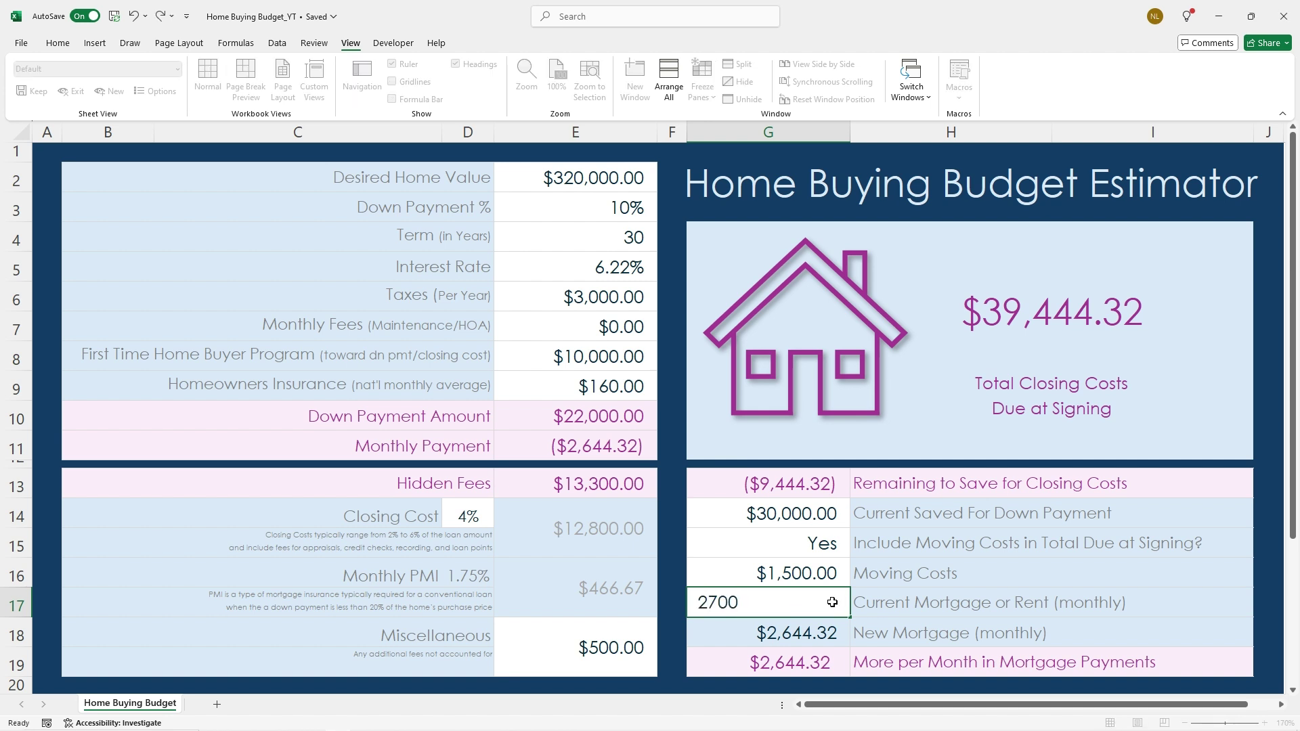
pyautogui.press('Return')
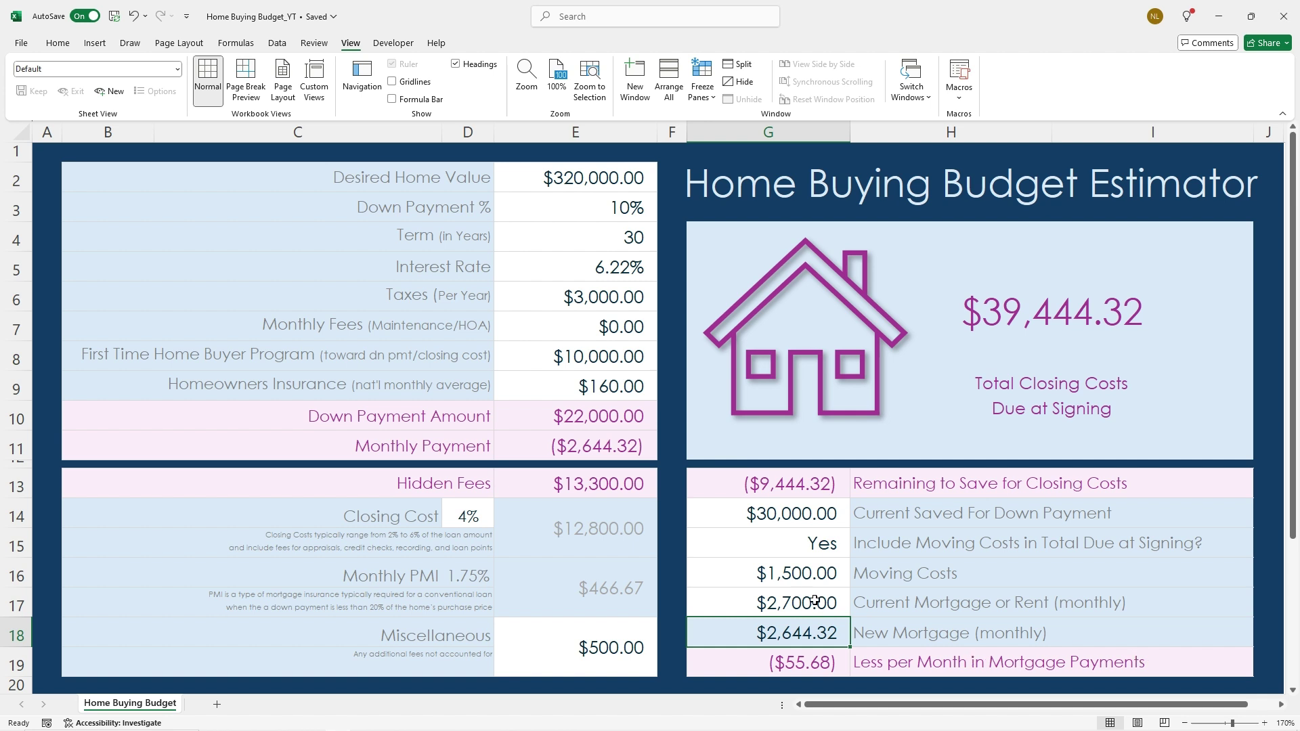
# Try $2,600 as the monthly Current Mortgage or Rent, and restore it to $2,700
pyautogui.click(788, 608)
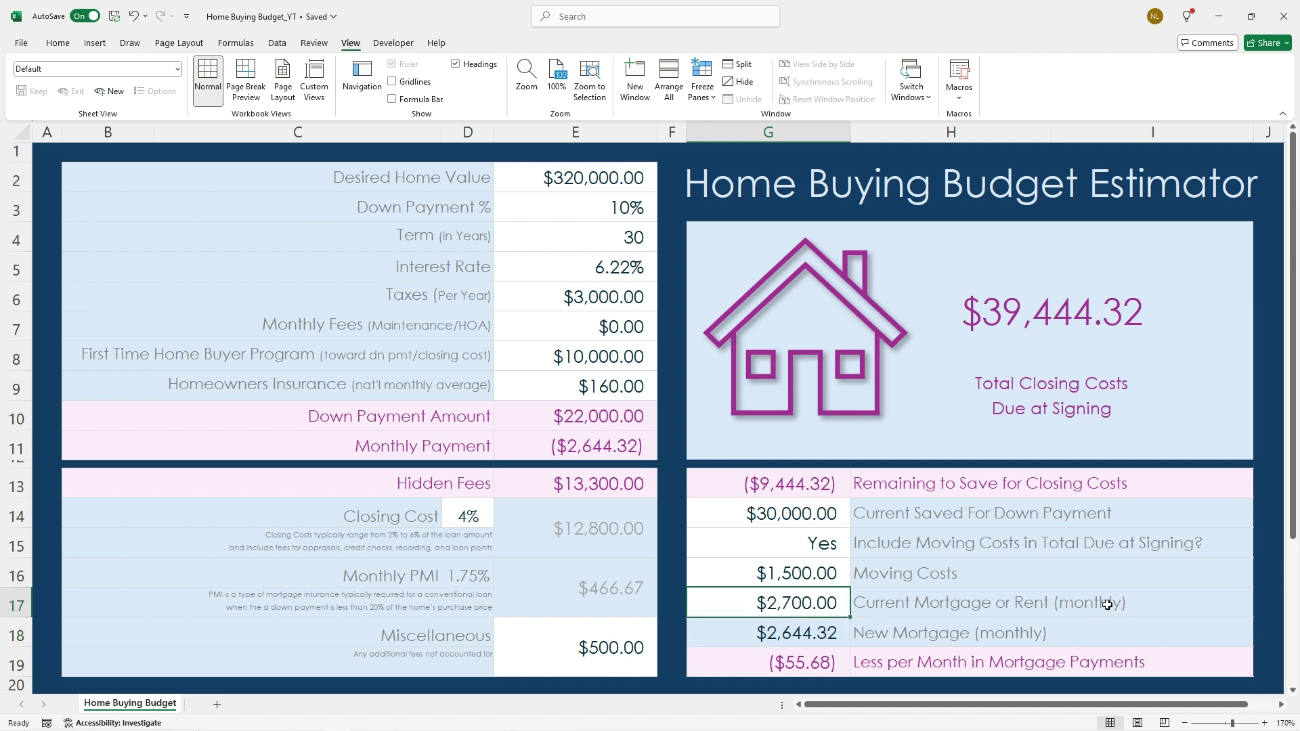
pyautogui.write('2,600')
pyautogui.press('Return')
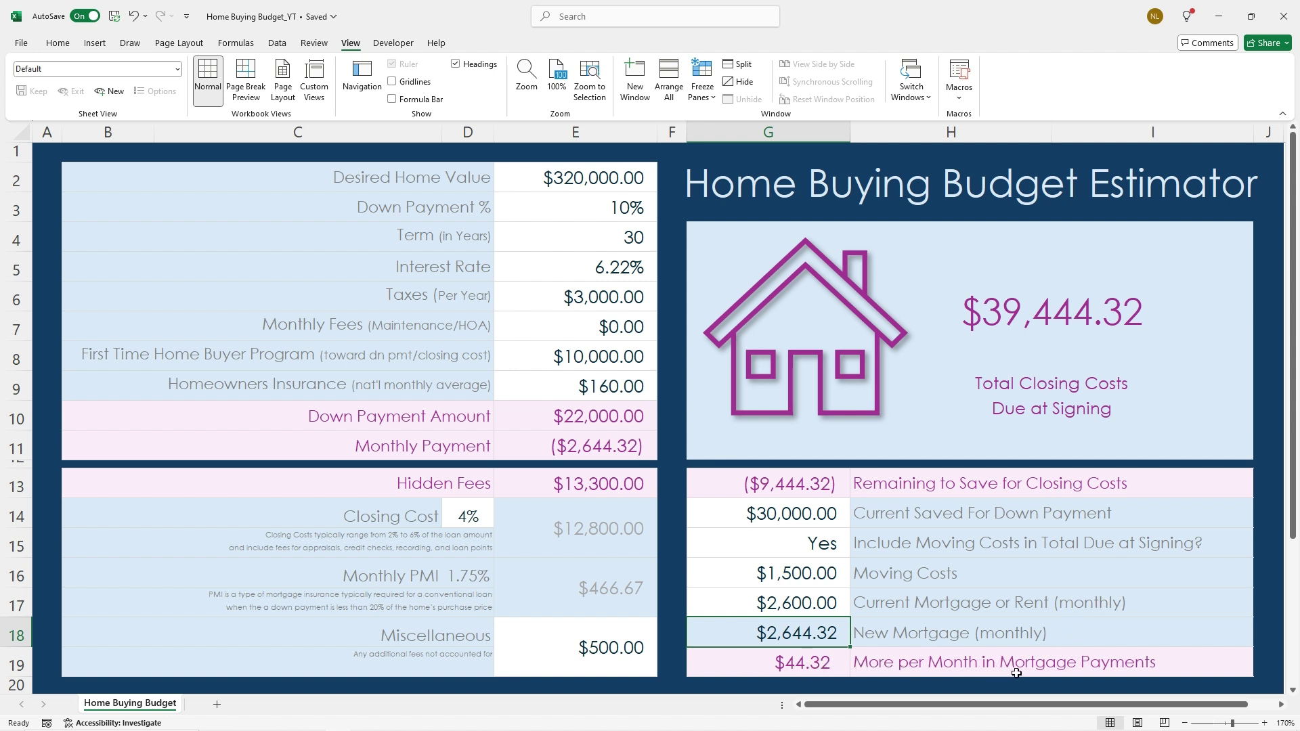
pyautogui.click(800, 606)
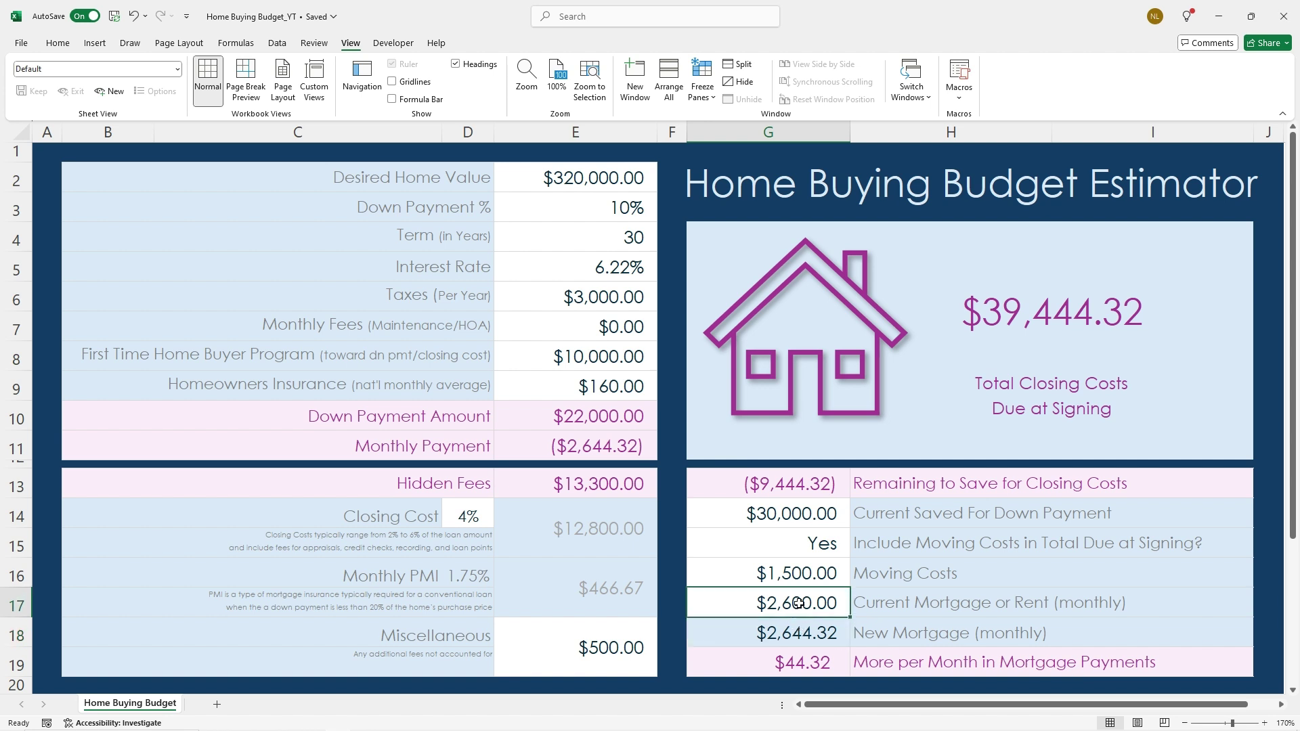
pyautogui.write('2,700')
pyautogui.press('Return')
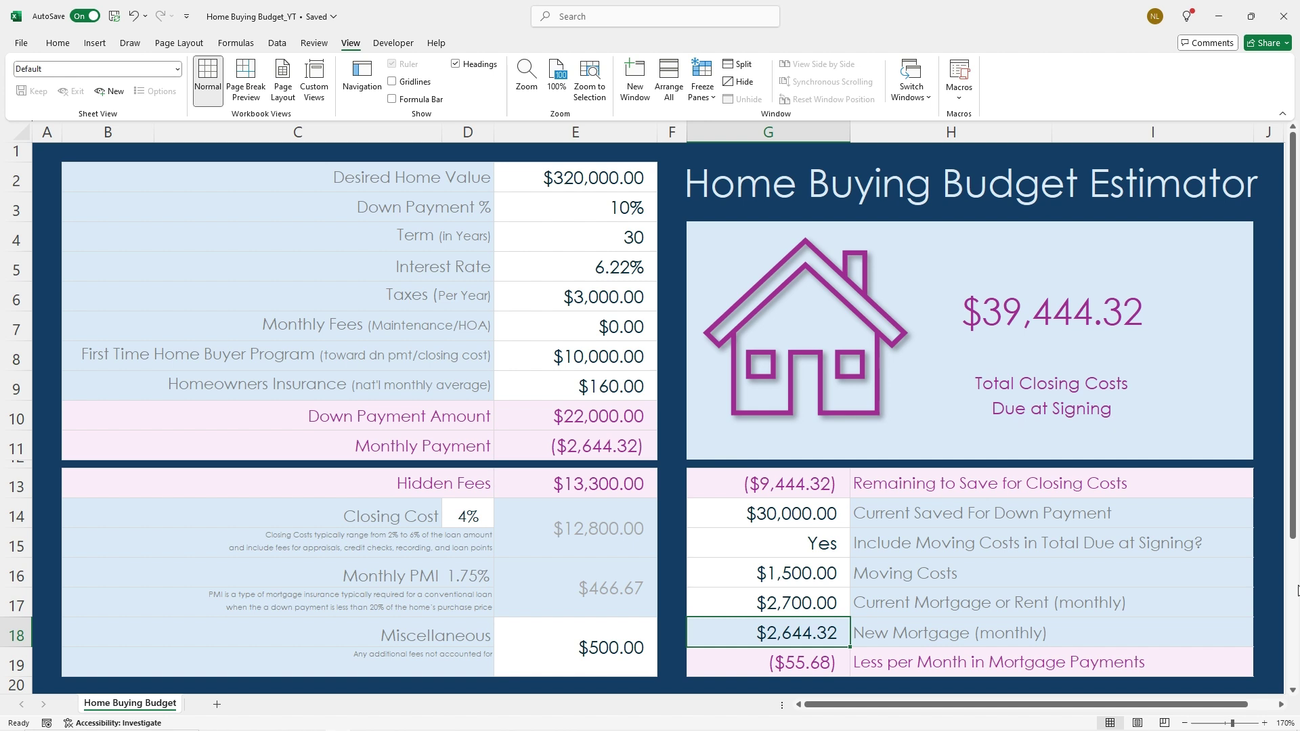
# Try a Closing Cost percentage of 2%, and set it to 6%
pyautogui.click(482, 517)
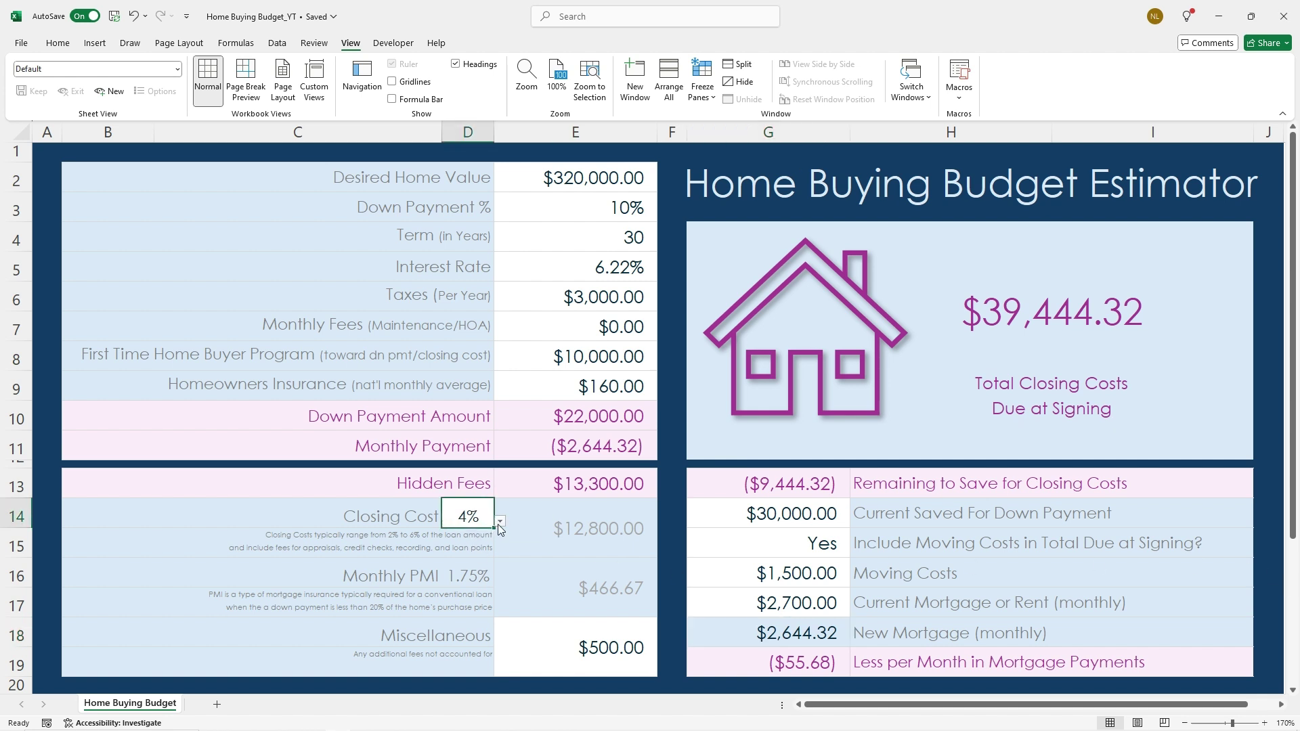
pyautogui.click(499, 521)
pyautogui.click(467, 535)
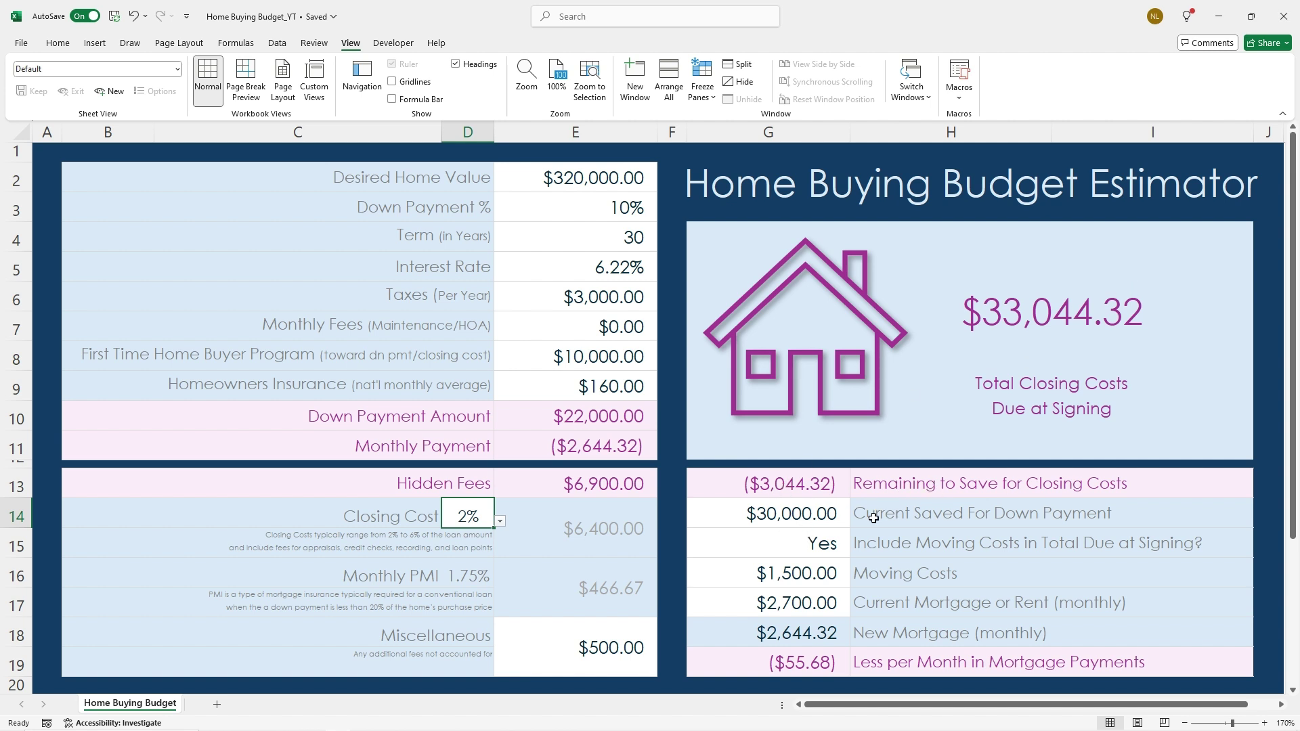
pyautogui.click(501, 524)
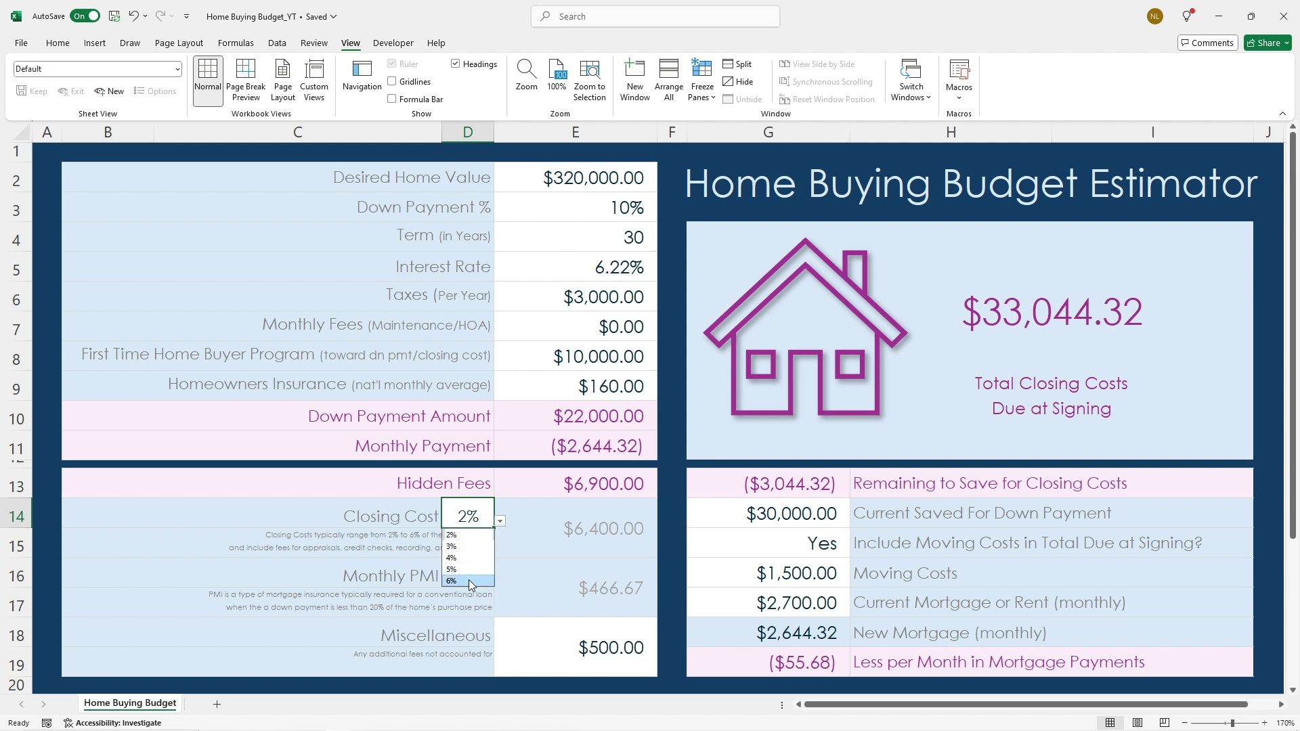
pyautogui.click(468, 580)
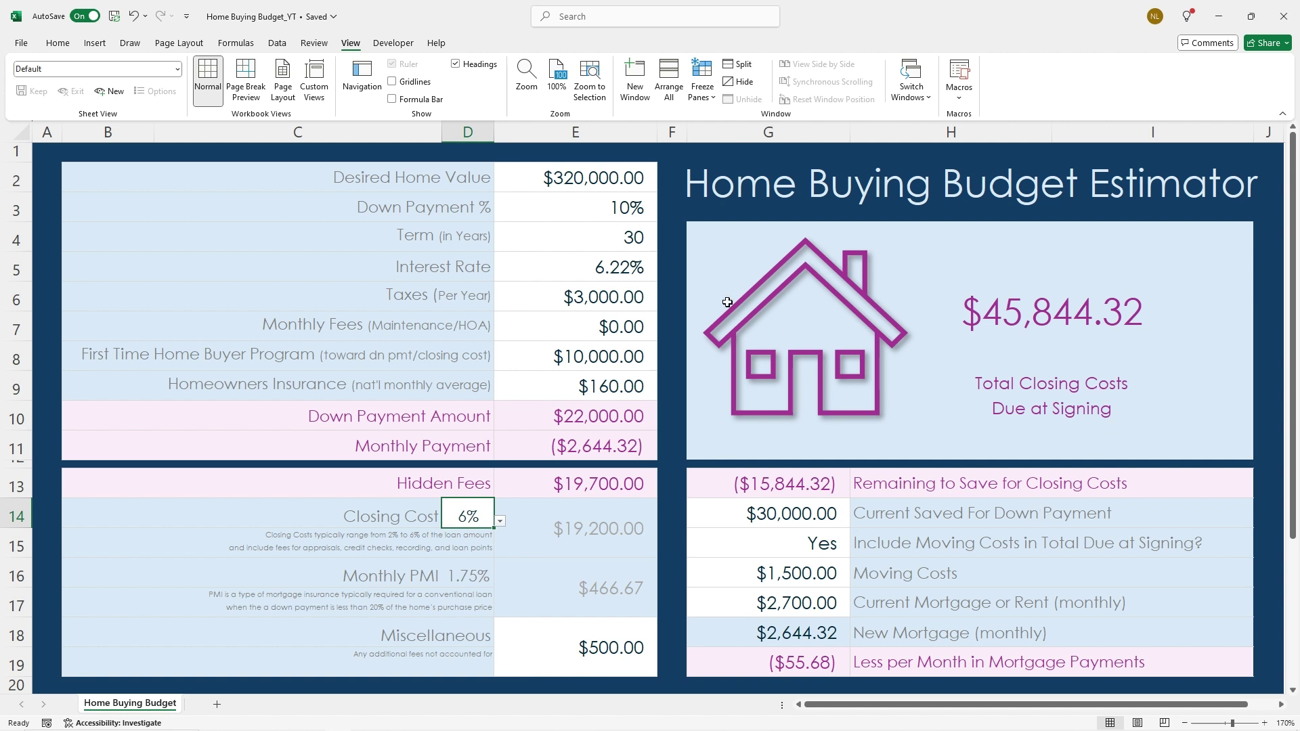
# Set the Desired Home Value to $300,000 and the Down Payment percentage to 3%
pyautogui.click(602, 180)
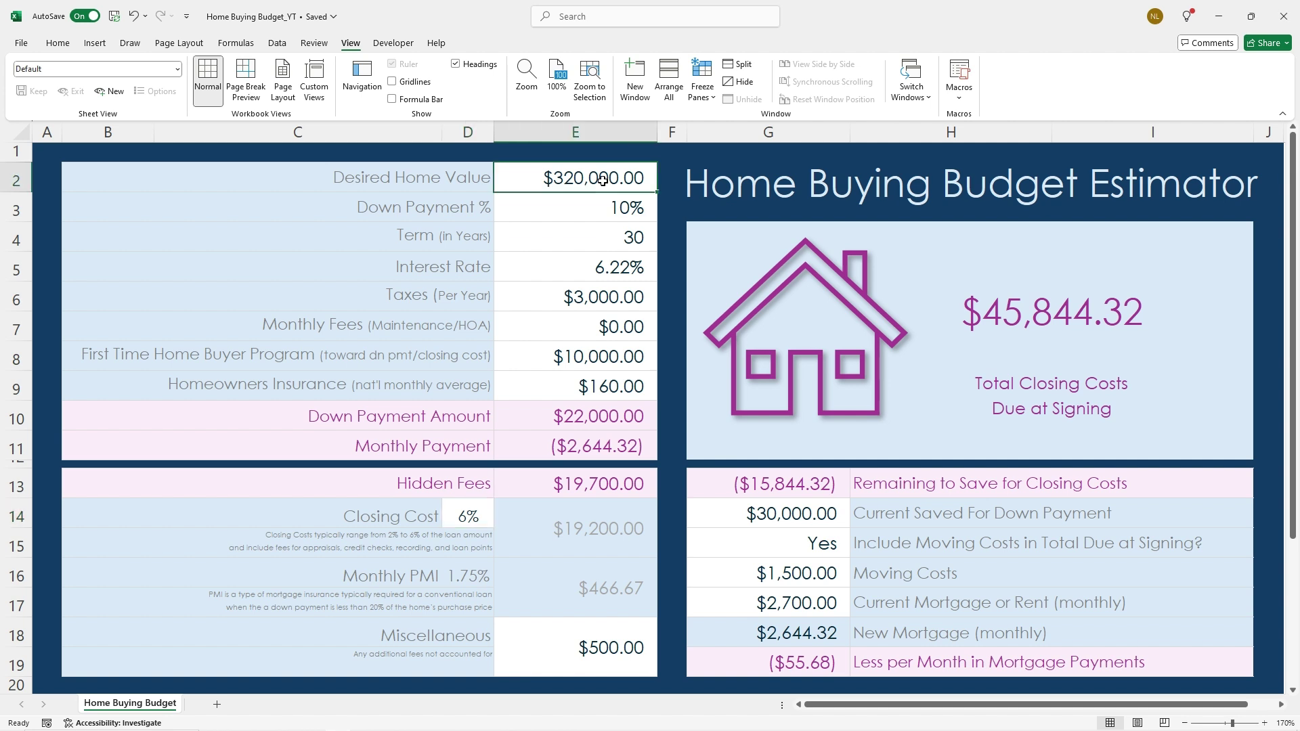
pyautogui.write('300000')
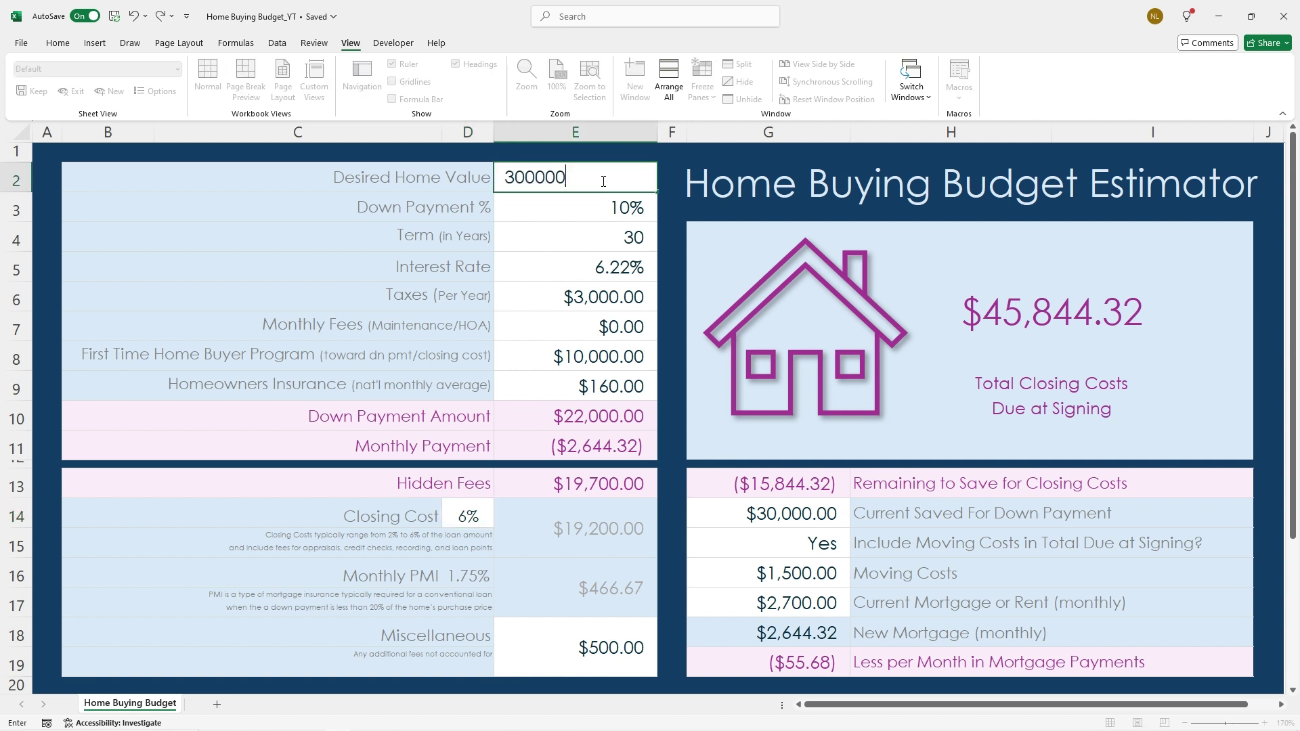
pyautogui.press('Return')
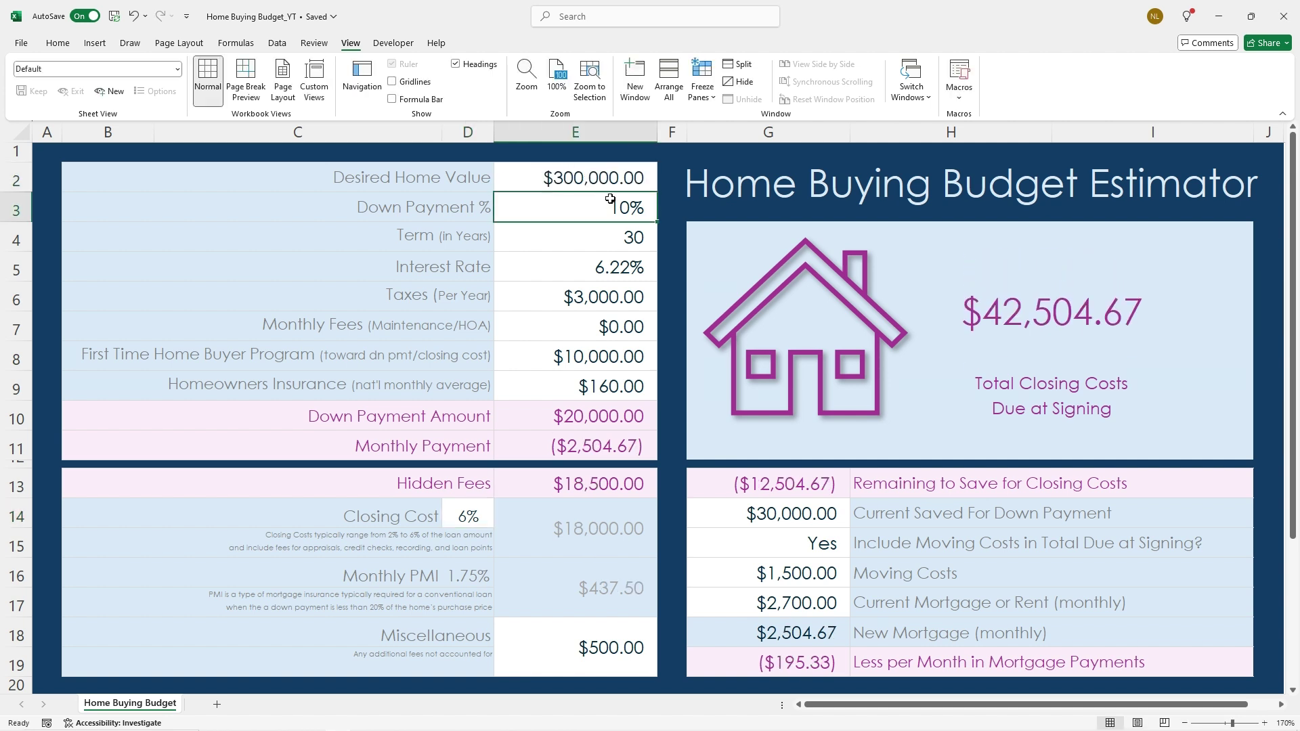
pyautogui.write('3')
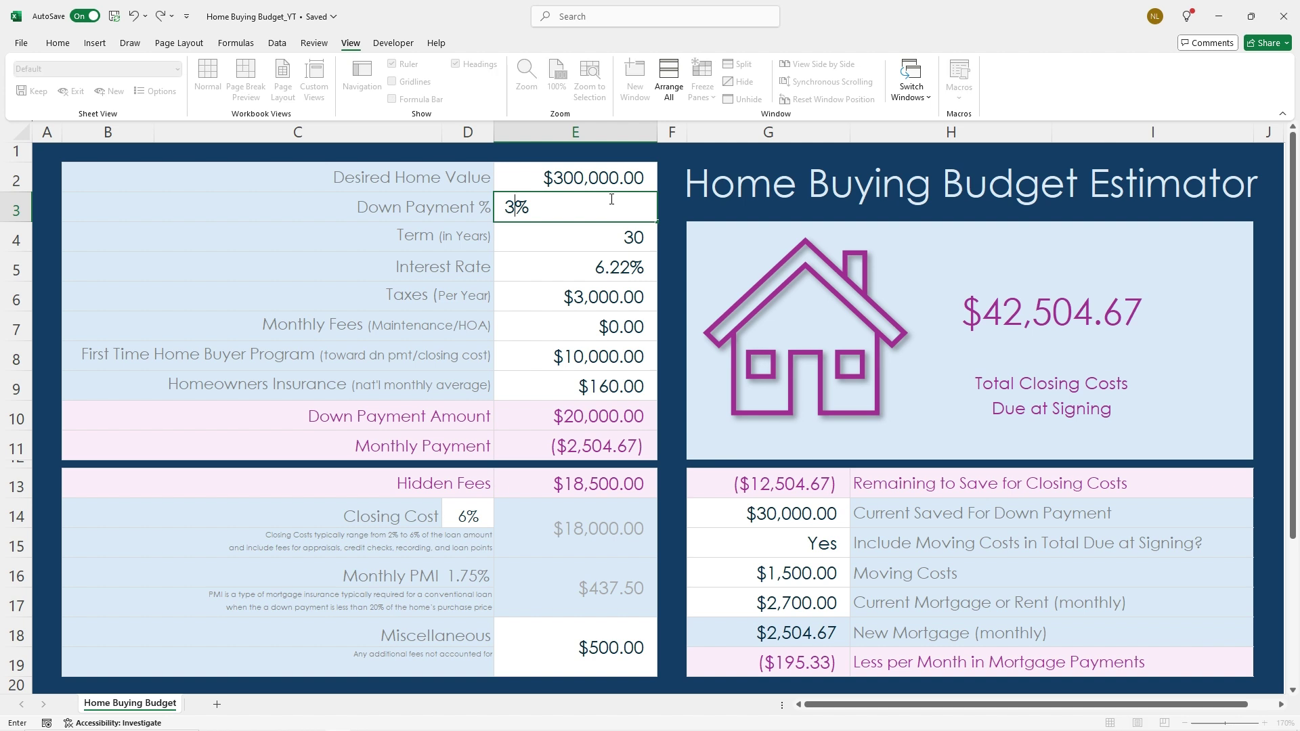
pyautogui.press('Return')
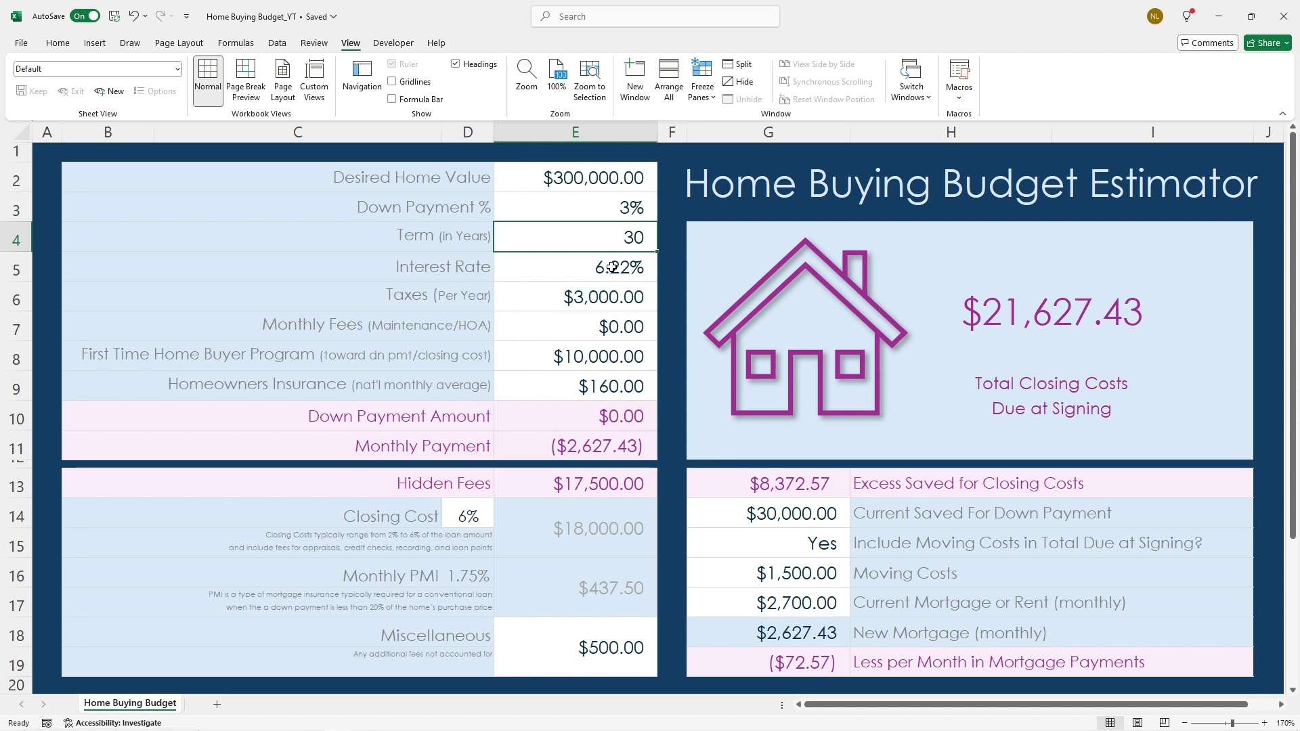
# Lower the Interest Rate to 6.10%, and further to 6%
pyautogui.press('Down')
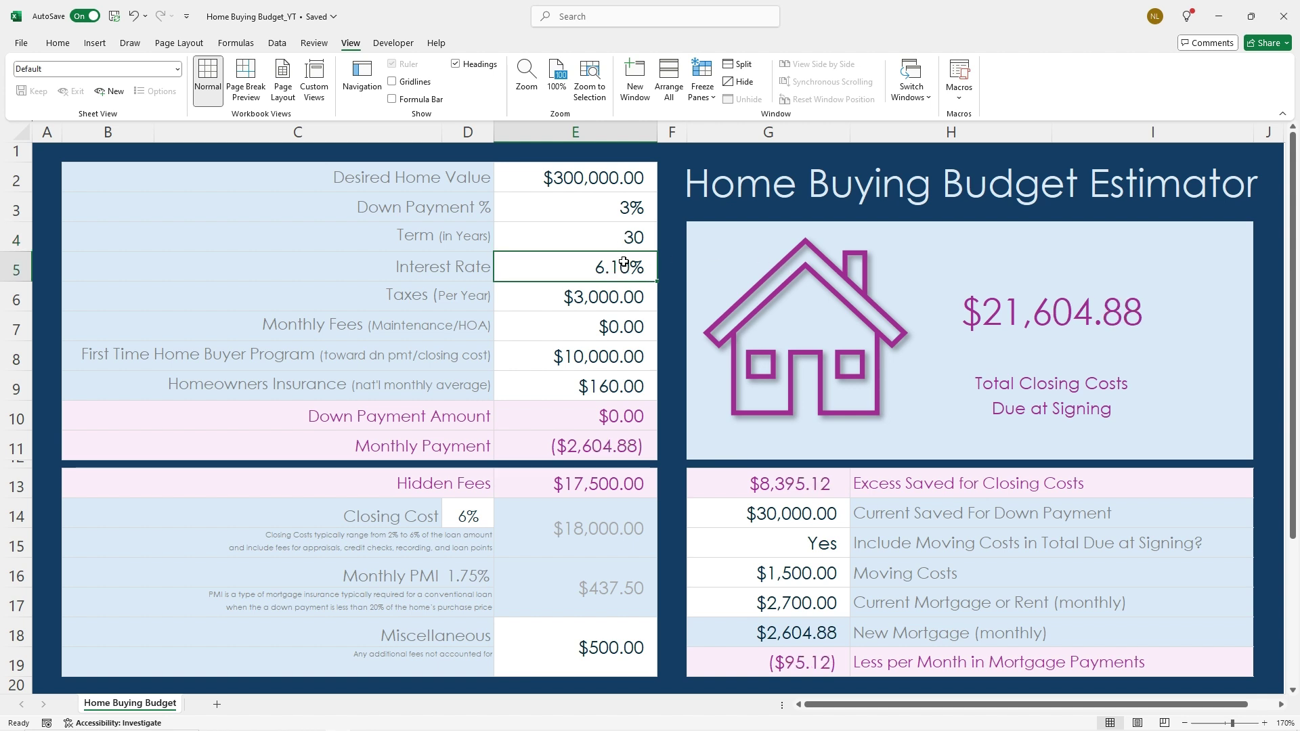
pyautogui.write('6')
pyautogui.press('Return')
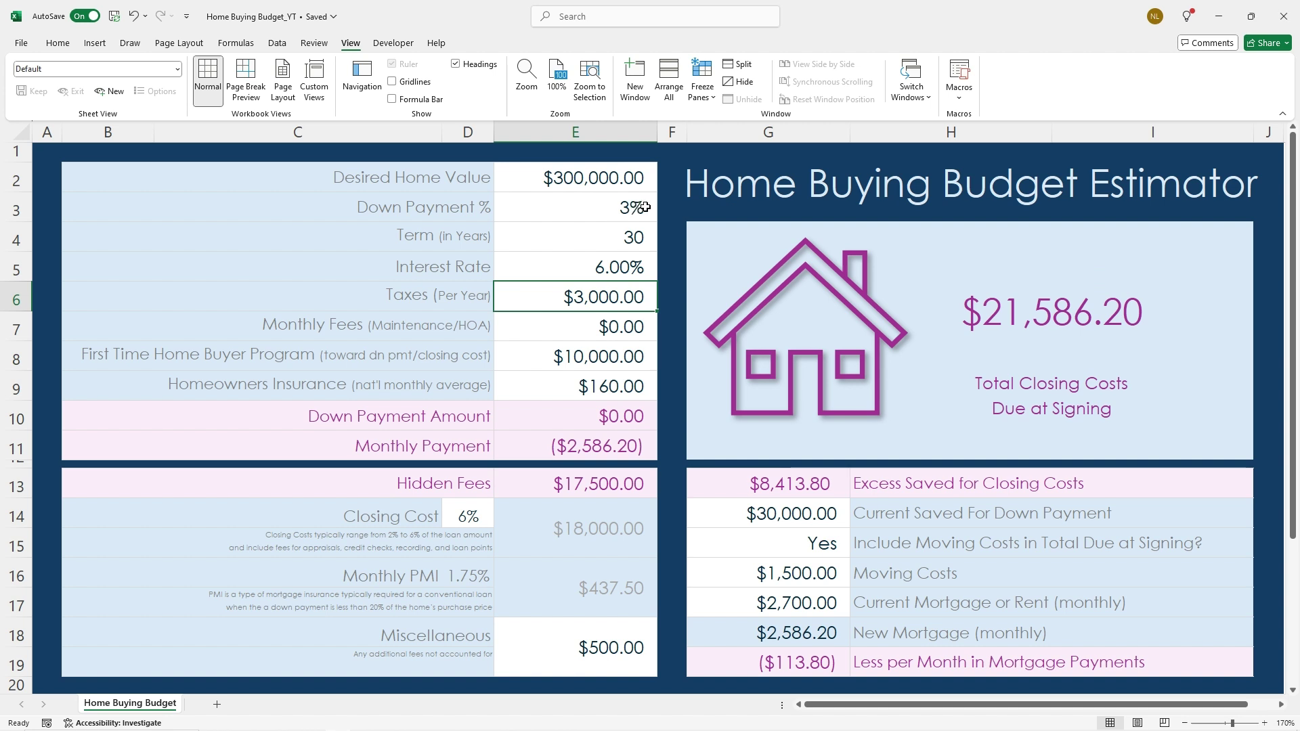
# Review the Closing Cost percentage choices, keeping 6% selected
pyautogui.click(485, 517)
pyautogui.click(501, 522)
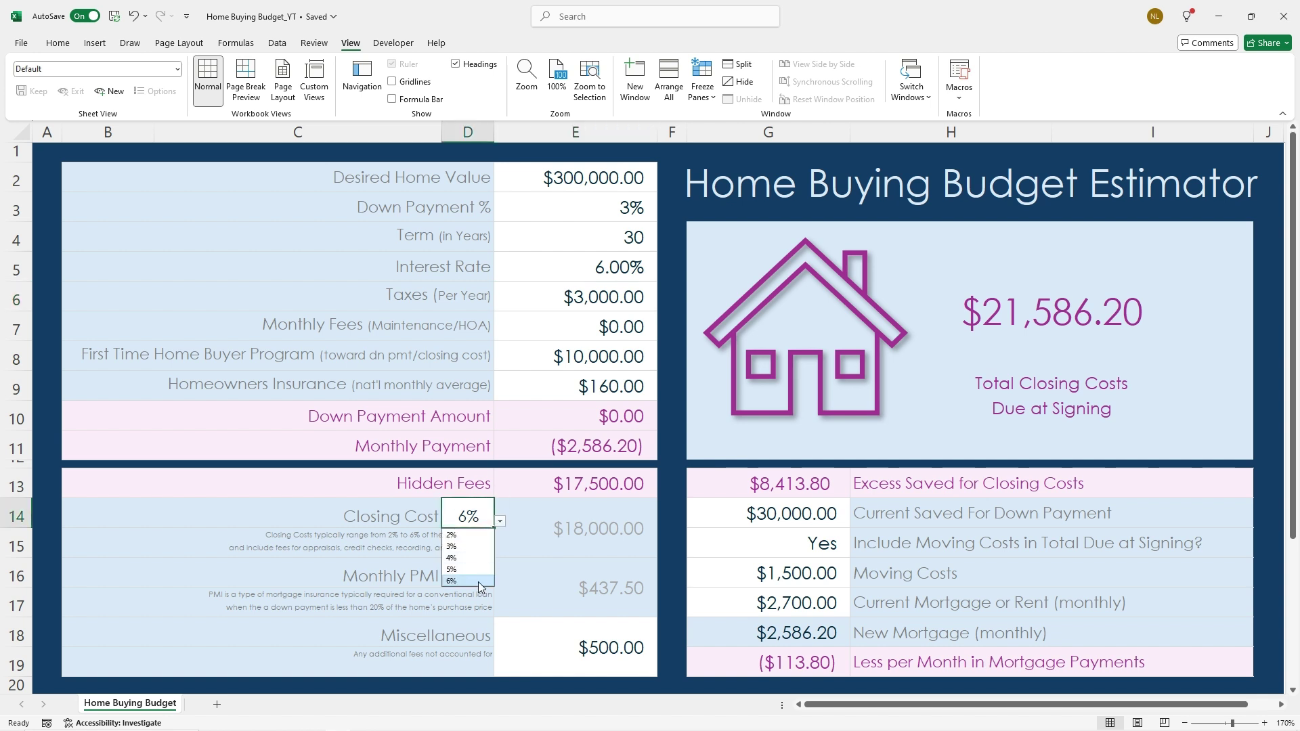
pyautogui.click(473, 580)
pyautogui.click(501, 521)
pyautogui.click(562, 512)
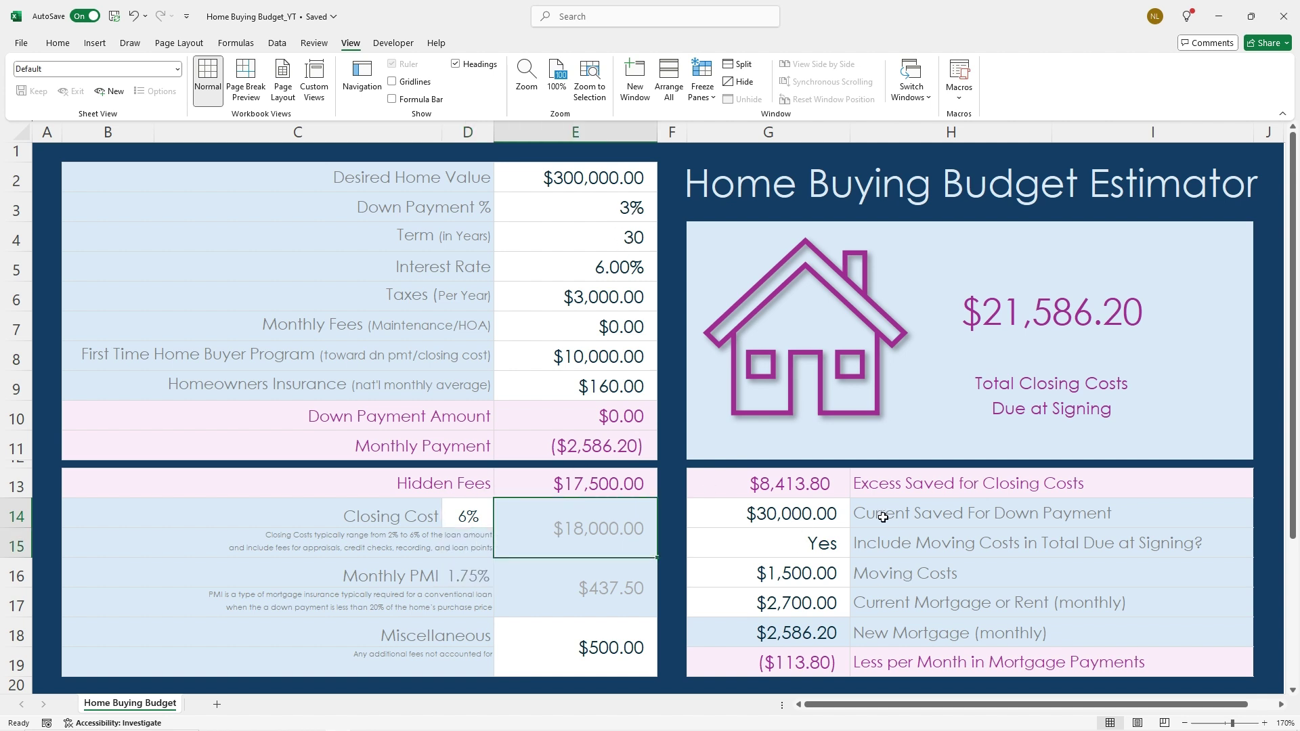
pyautogui.click(810, 517)
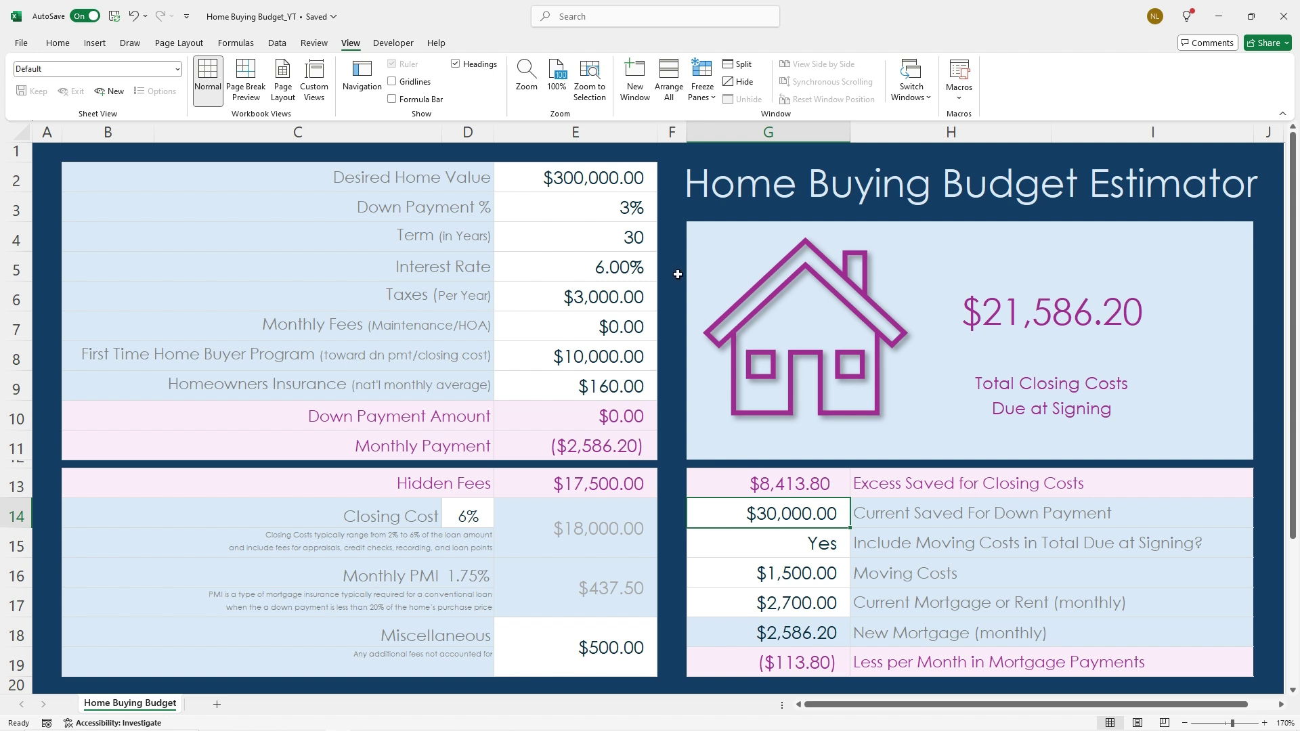
# Raise the Down Payment percentage to 4%
pyautogui.click(619, 199)
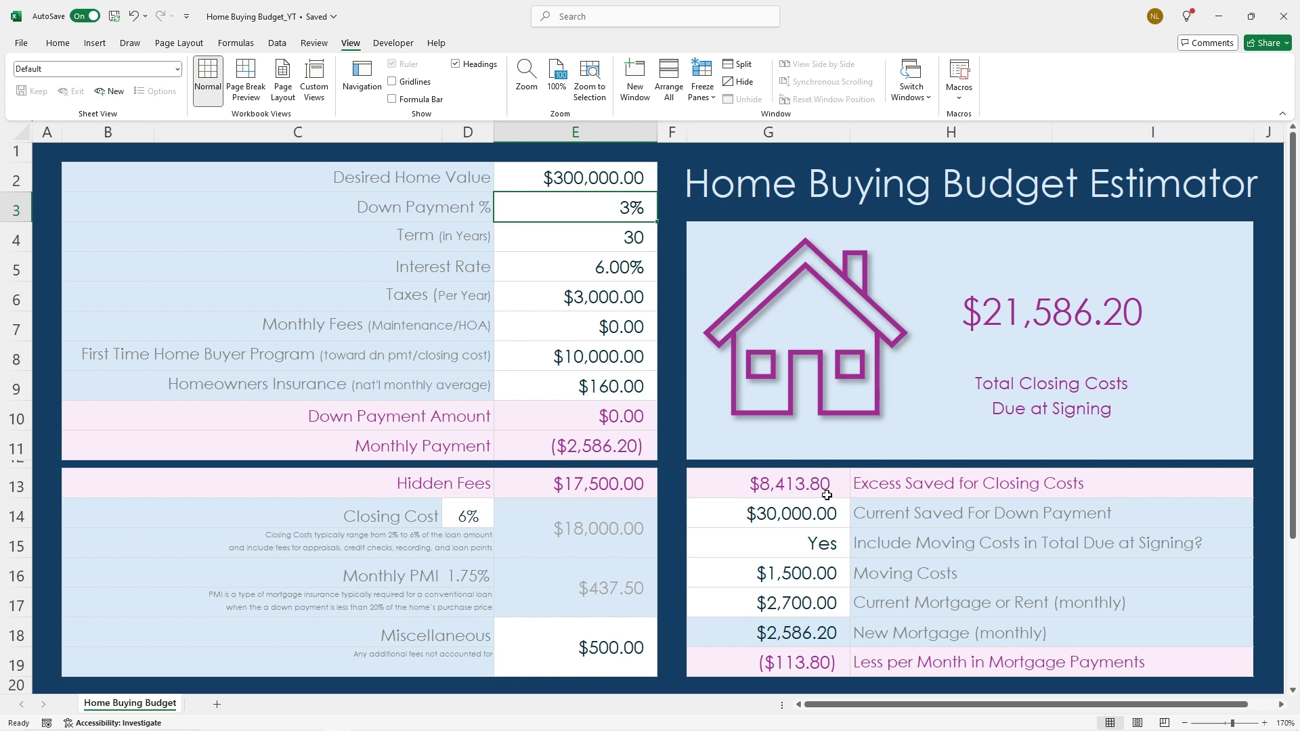
pyautogui.write('4')
pyautogui.press('Return')
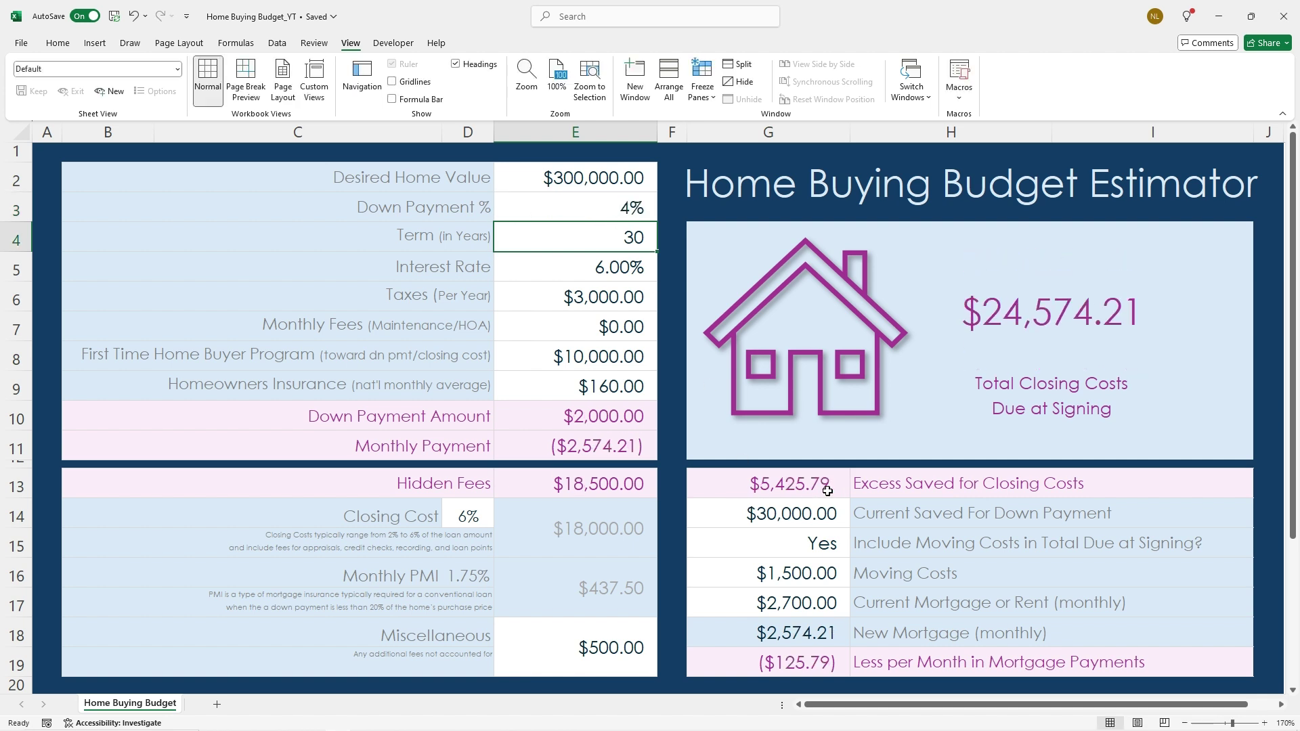
# Set the Down Payment percentage to 5% and the Closing Cost percentage to 5%
pyautogui.click(573, 207)
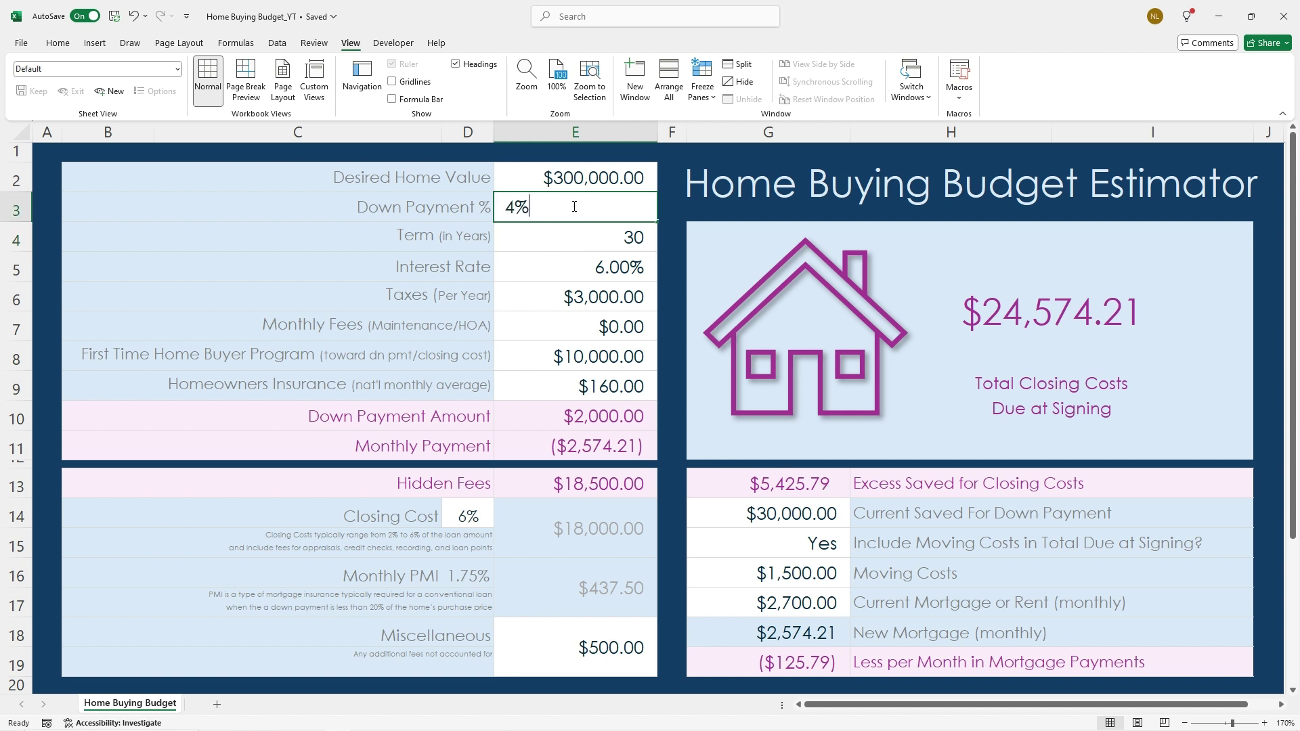
pyautogui.write('5')
pyautogui.press('Return')
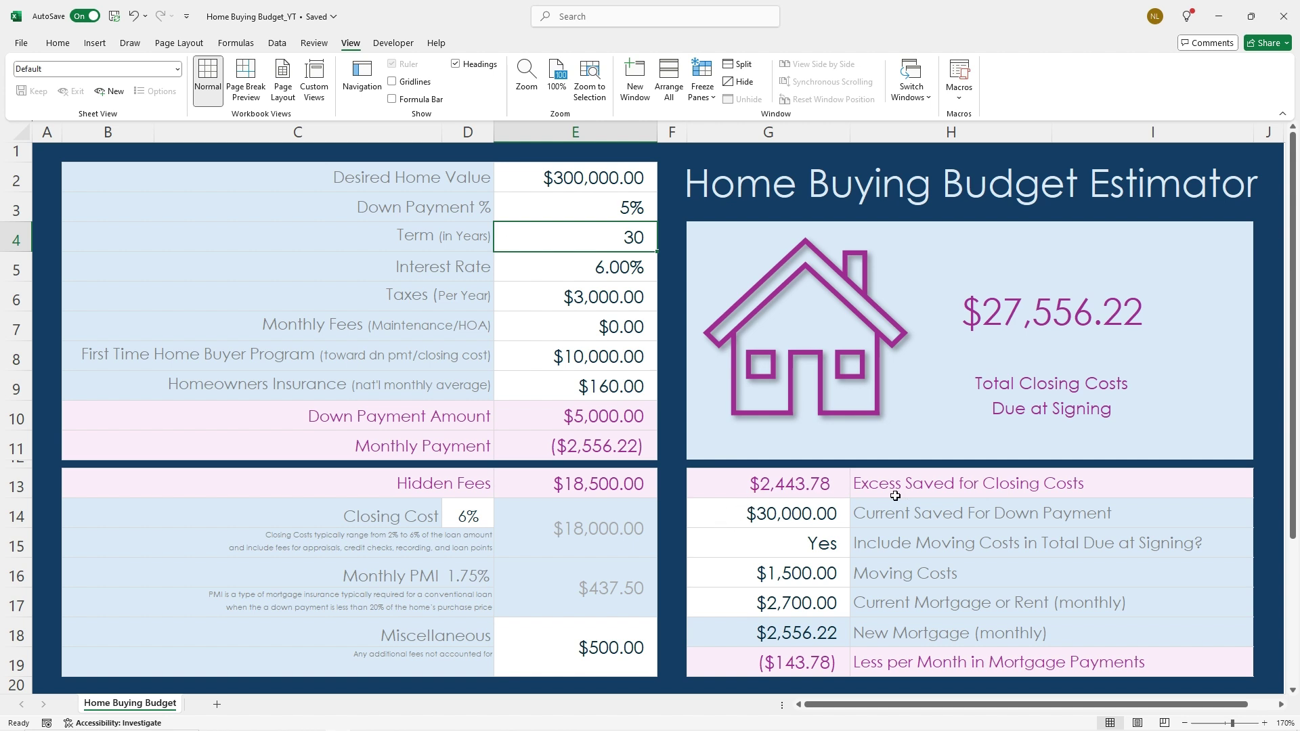
pyautogui.click(486, 519)
pyautogui.click(500, 522)
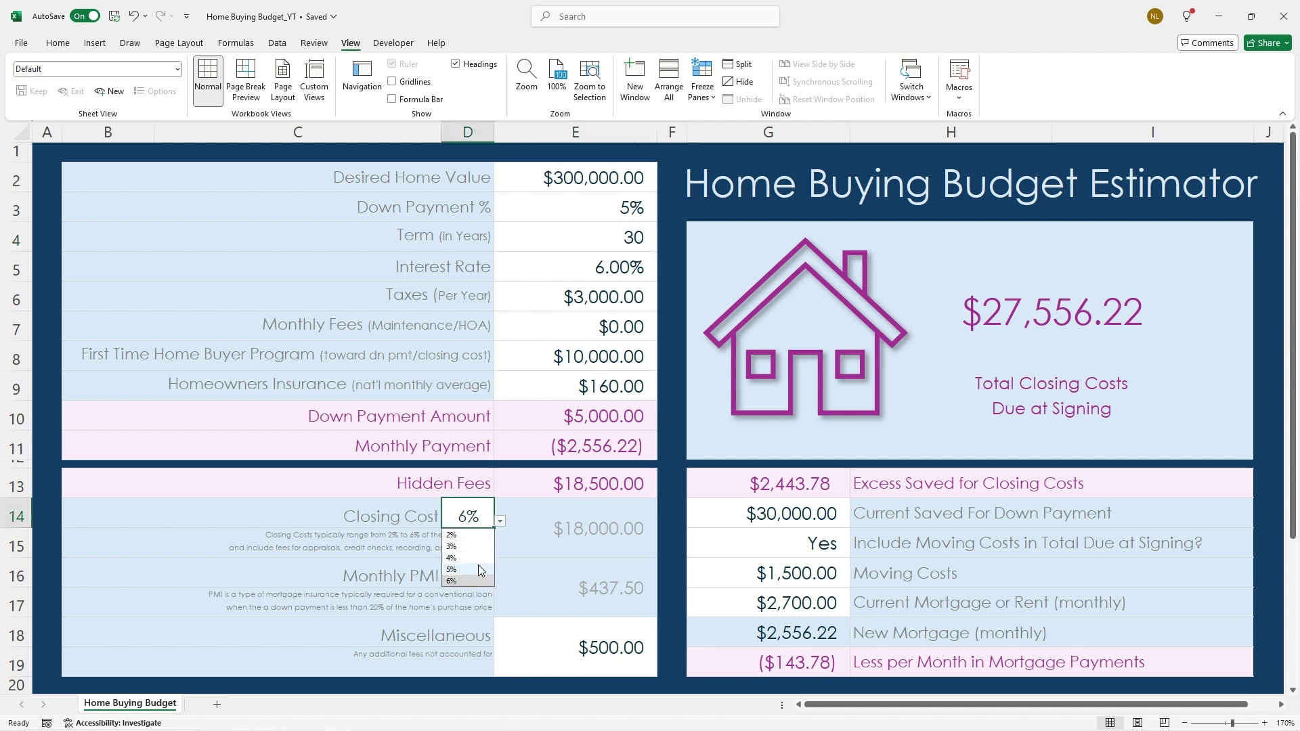
pyautogui.click(468, 570)
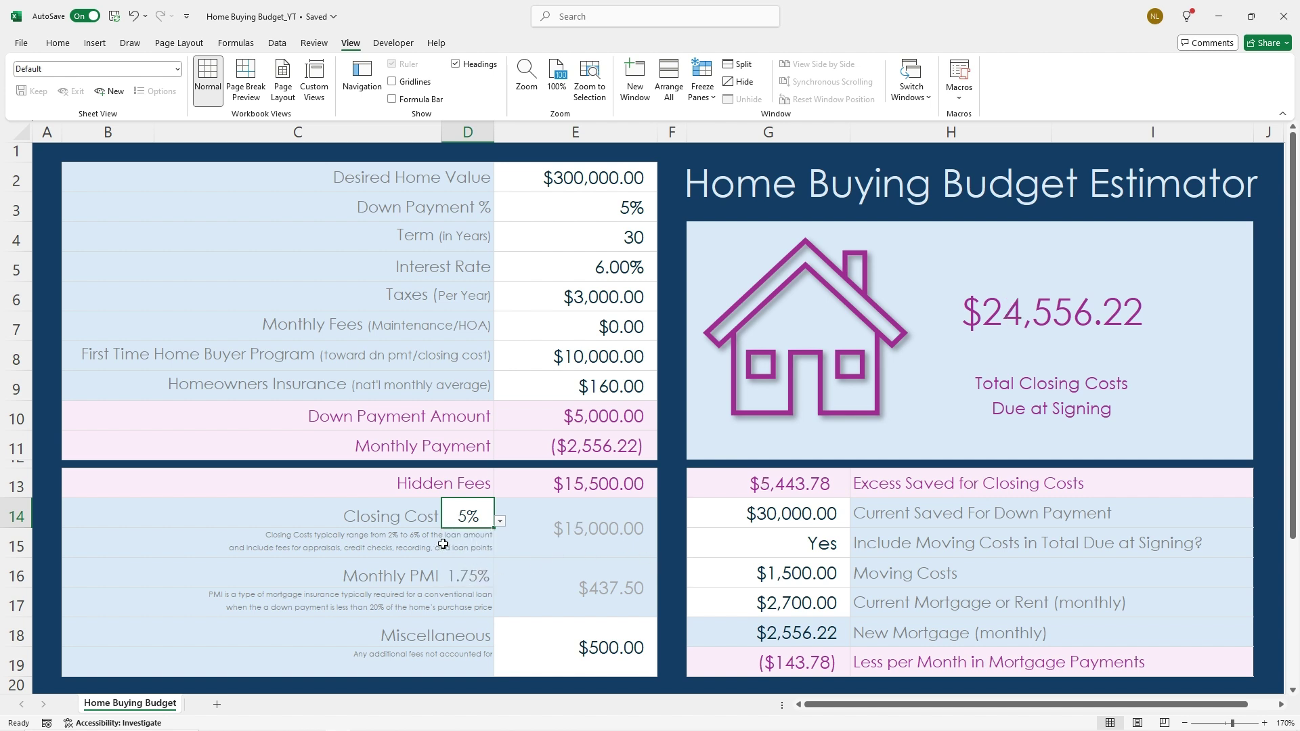
# Raise the Down Payment percentage to 6%, and further to 7%
pyautogui.click(611, 206)
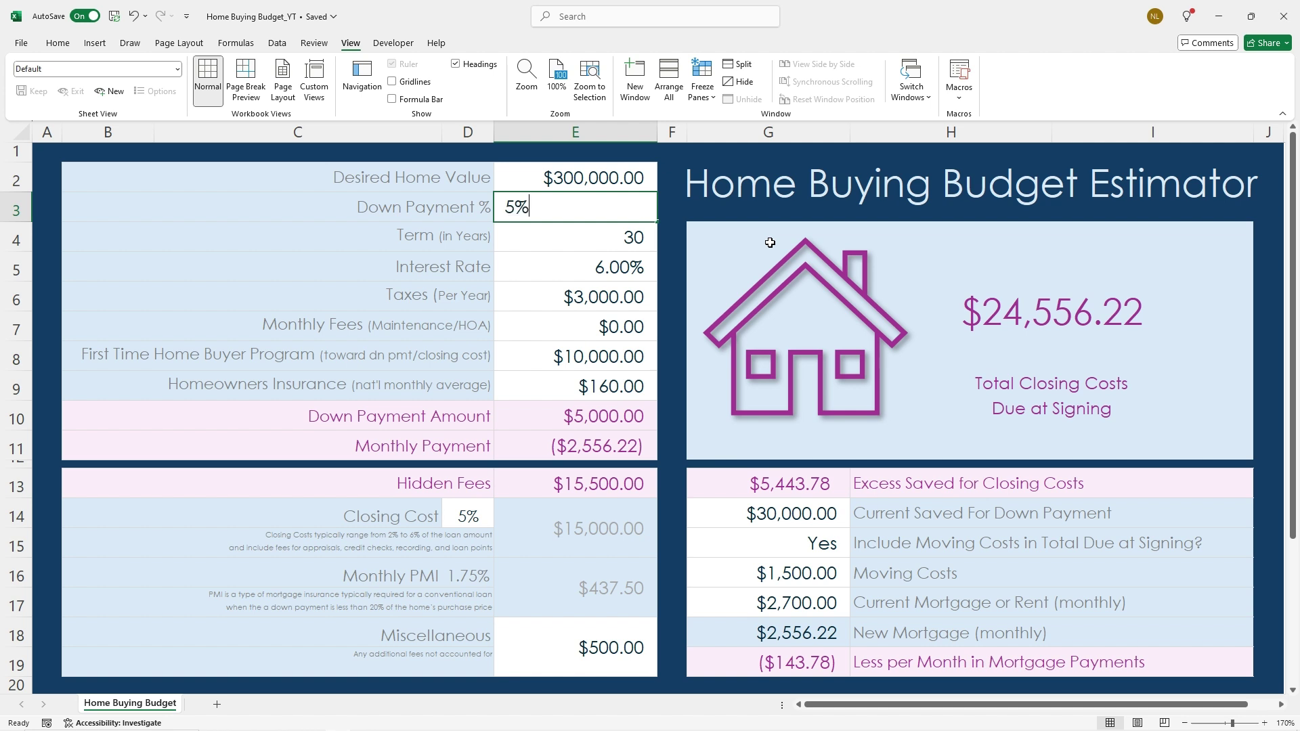
pyautogui.write('6')
pyautogui.press('Return')
pyautogui.click(595, 211)
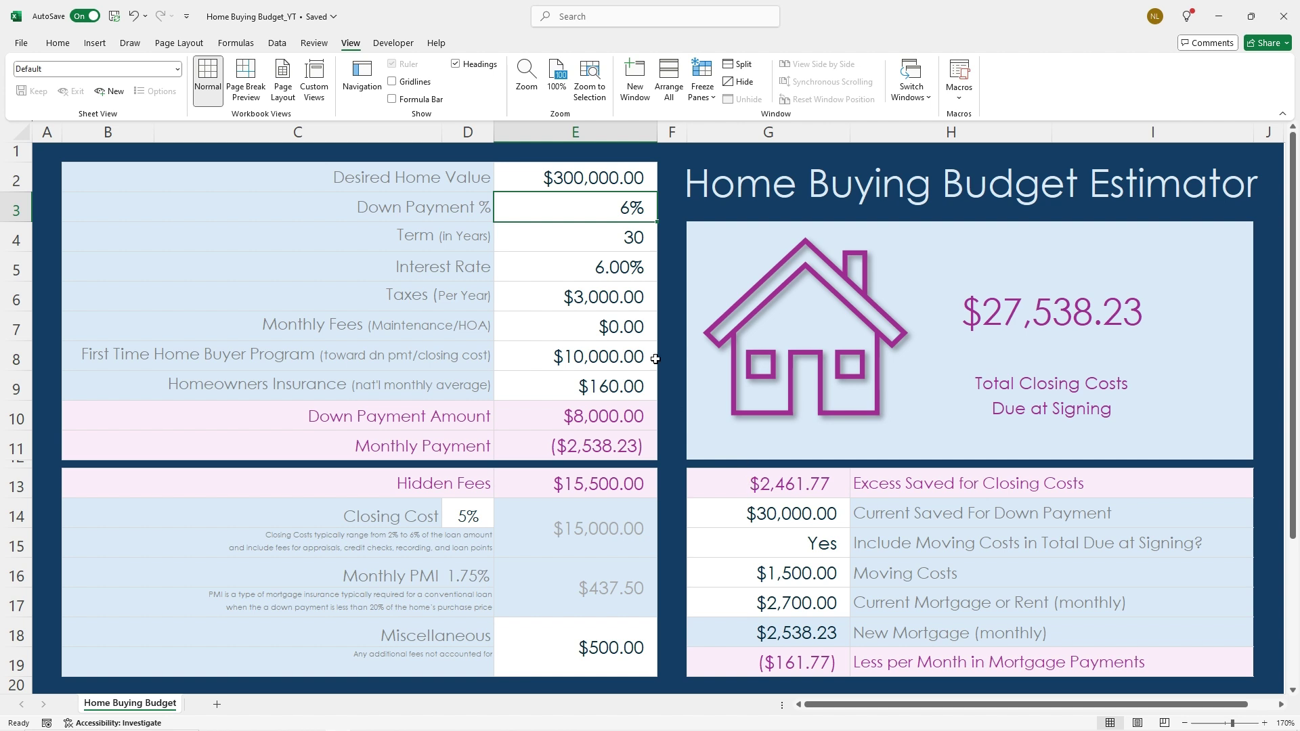
pyautogui.write('7')
pyautogui.press('Return')
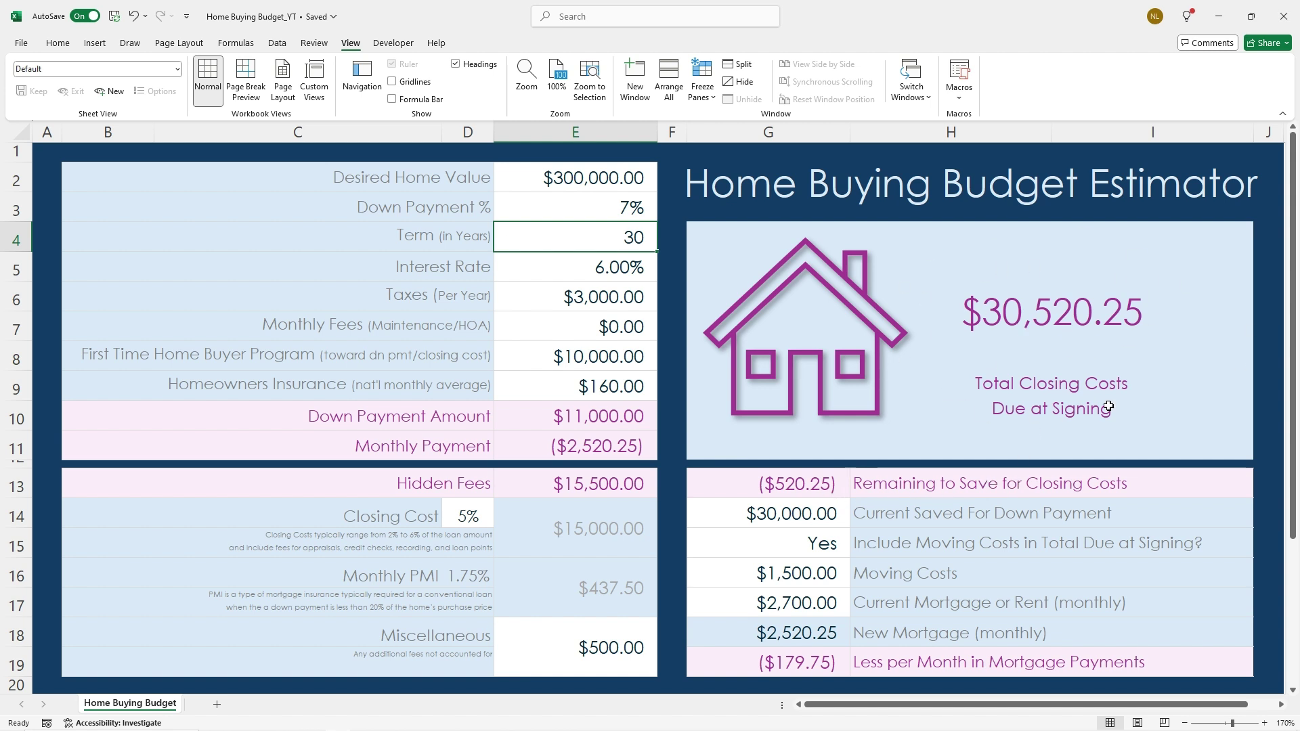
# Lower the Closing Cost percentage to 4% and raise the Down Payment percentage to 8%
pyautogui.click(483, 518)
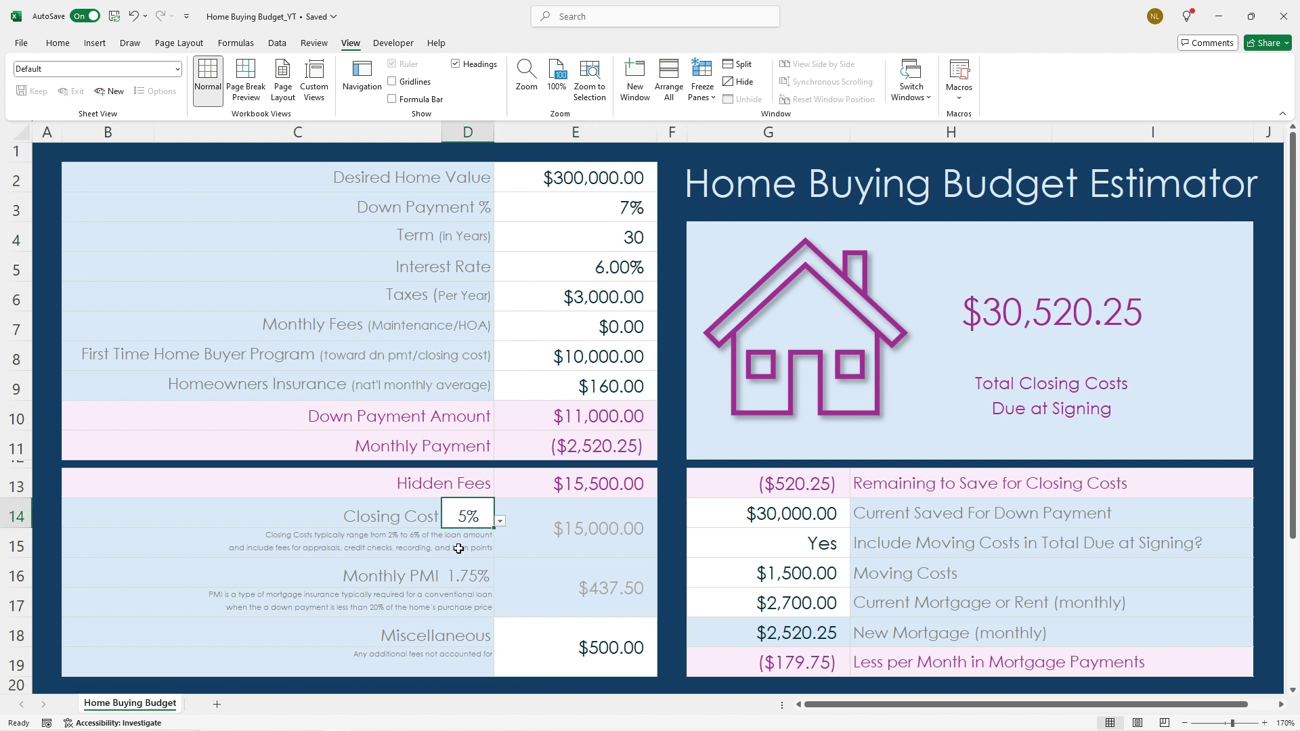
pyautogui.click(500, 522)
pyautogui.click(479, 559)
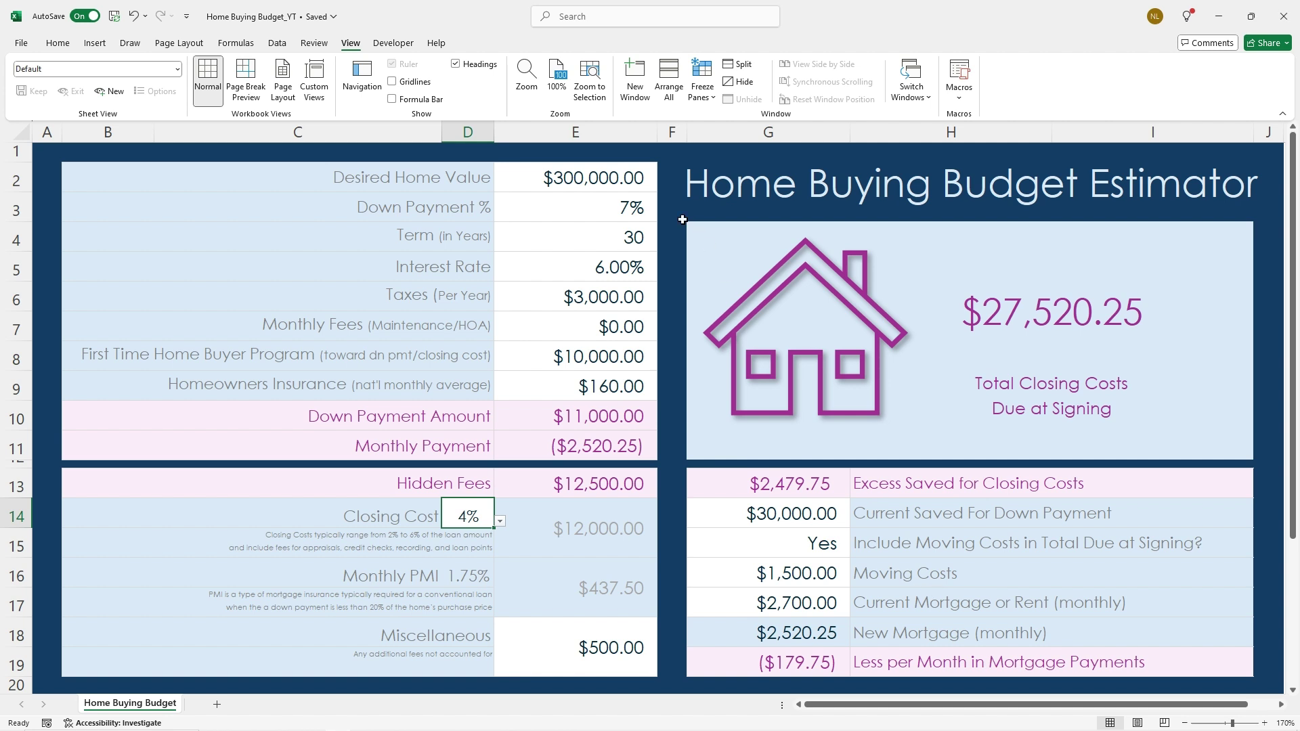
pyautogui.click(633, 208)
pyautogui.write('8')
pyautogui.press('Return')
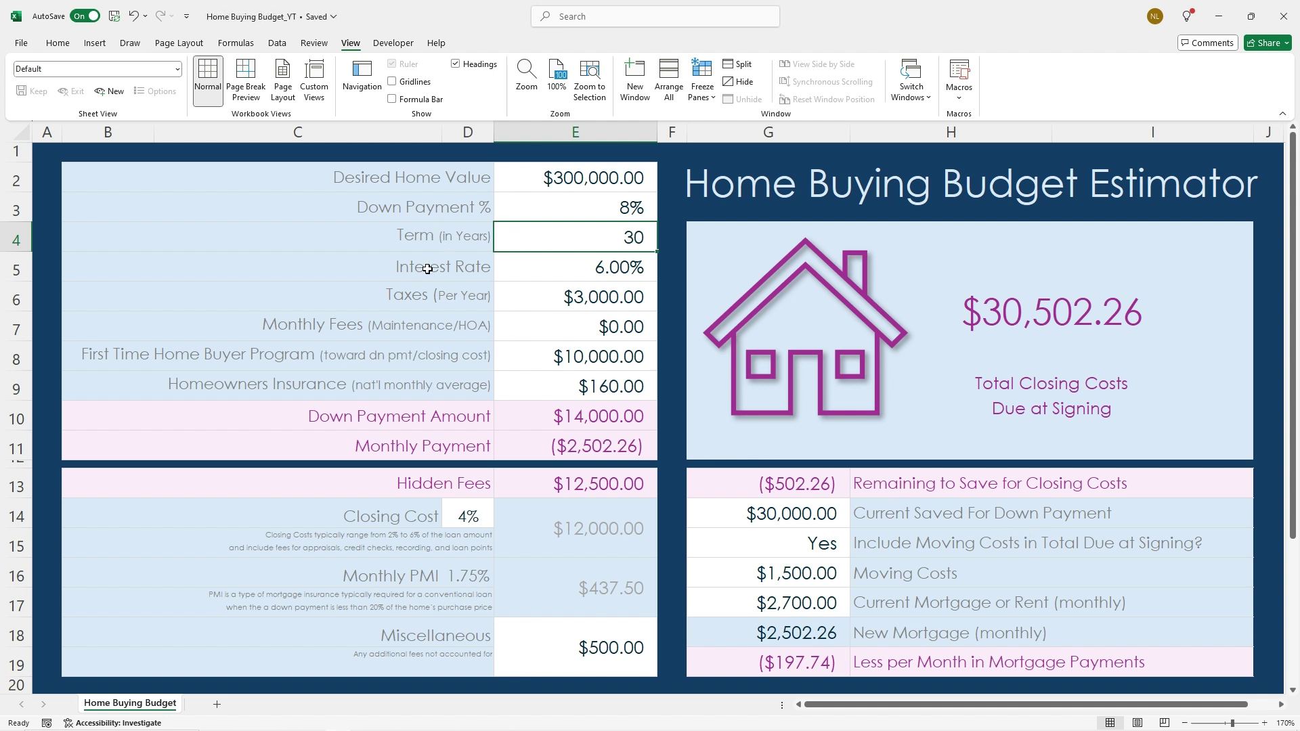
# Set the Interest Rate to 6.22% and the Down Payment percentage to 9%
pyautogui.click(574, 267)
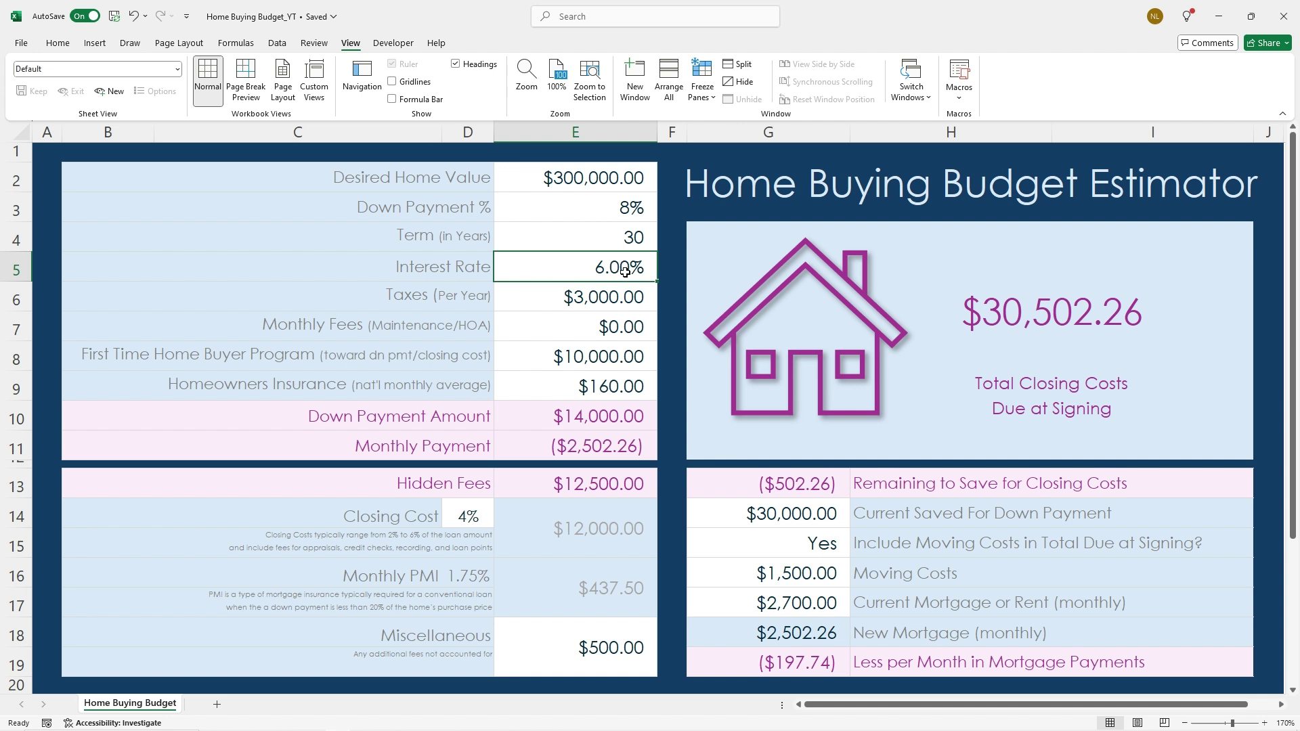
pyautogui.write('6.22')
pyautogui.press('Return')
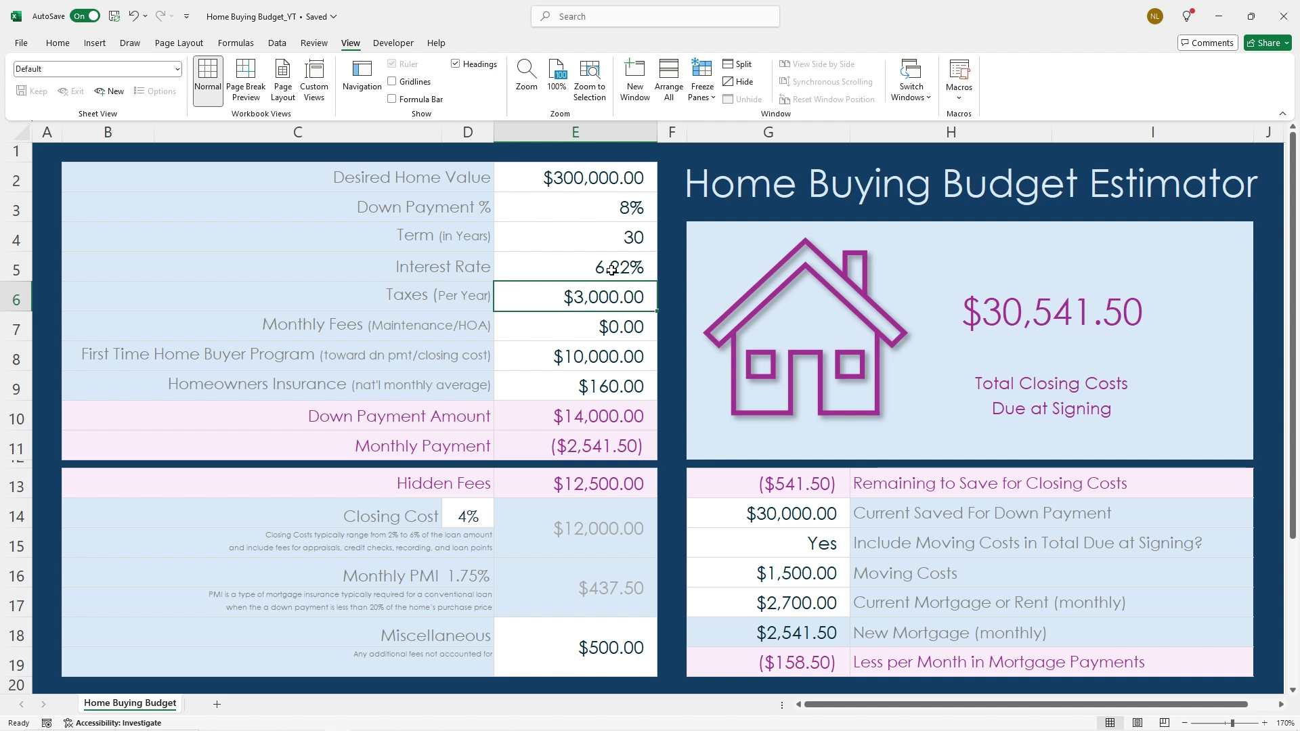
pyautogui.click(628, 200)
pyautogui.write('9')
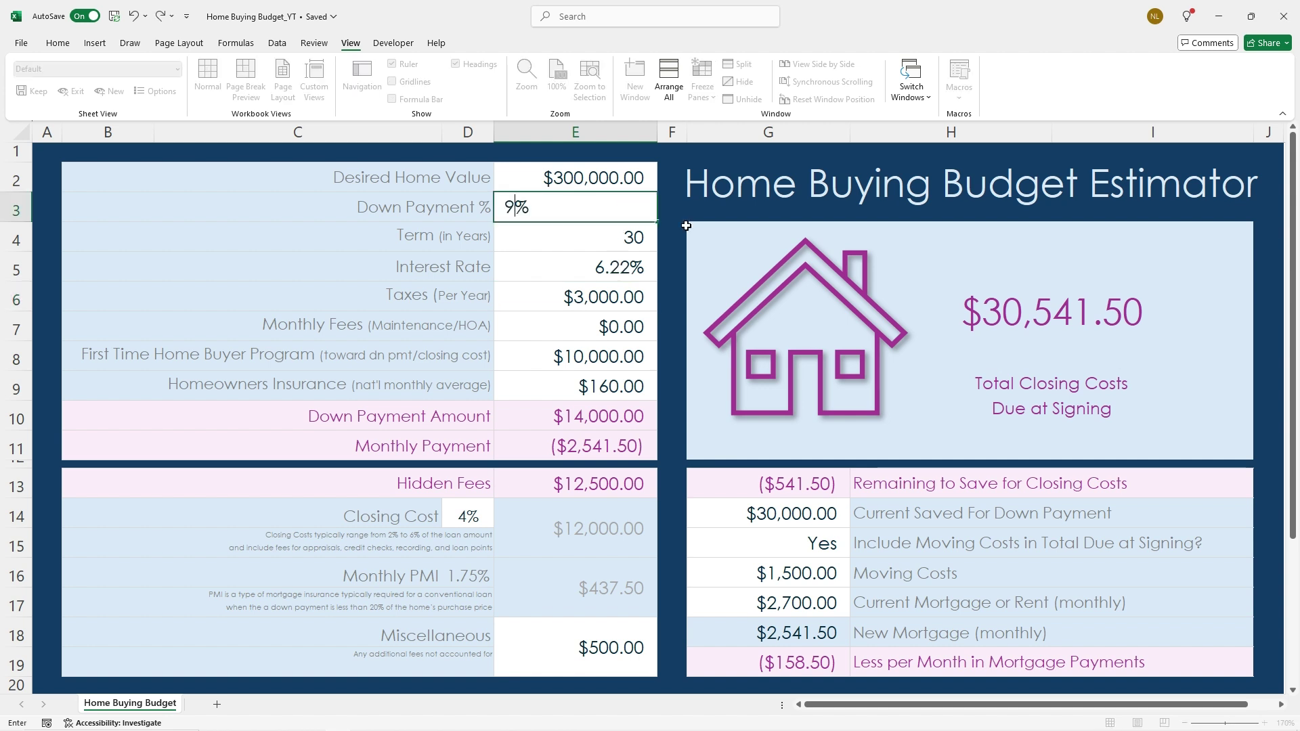
pyautogui.press('Return')
# Lower the Interest Rate to 5.90% and bring the Down Payment percentage down to 8%
pyautogui.click(611, 265)
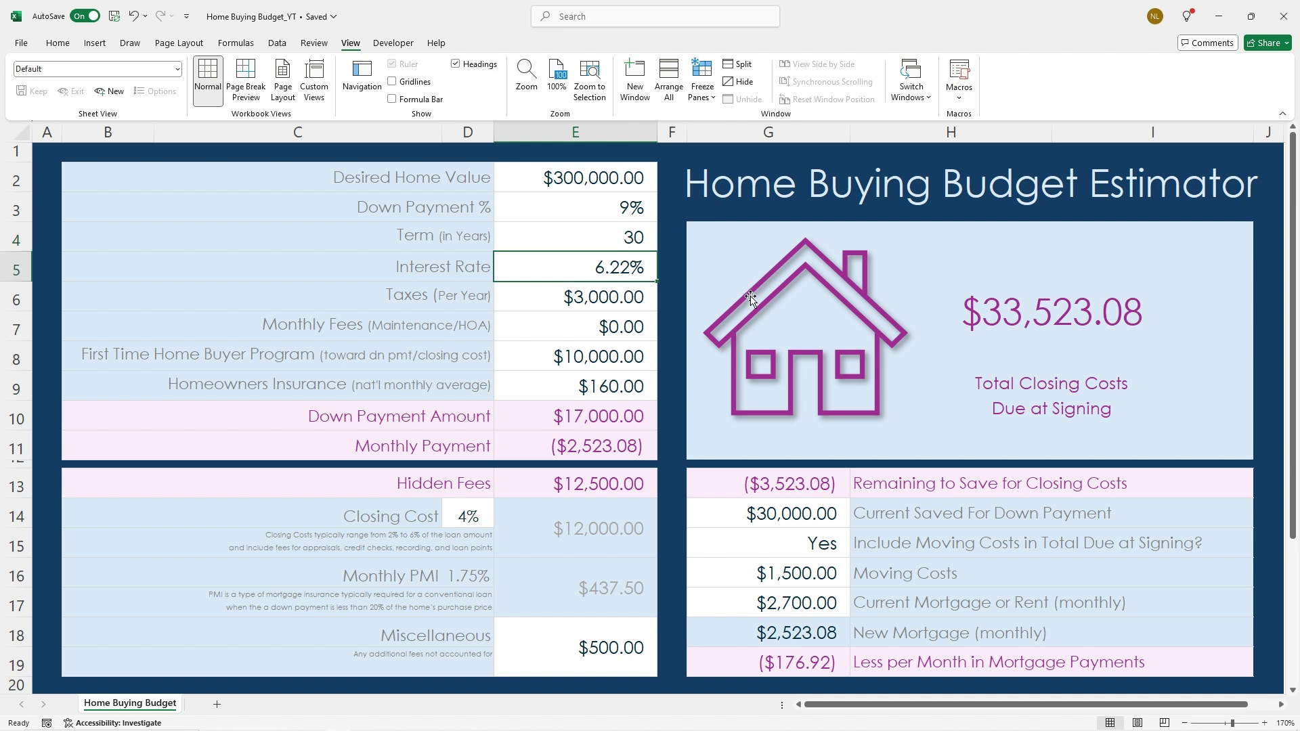
pyautogui.write('5.9')
pyautogui.press('Return')
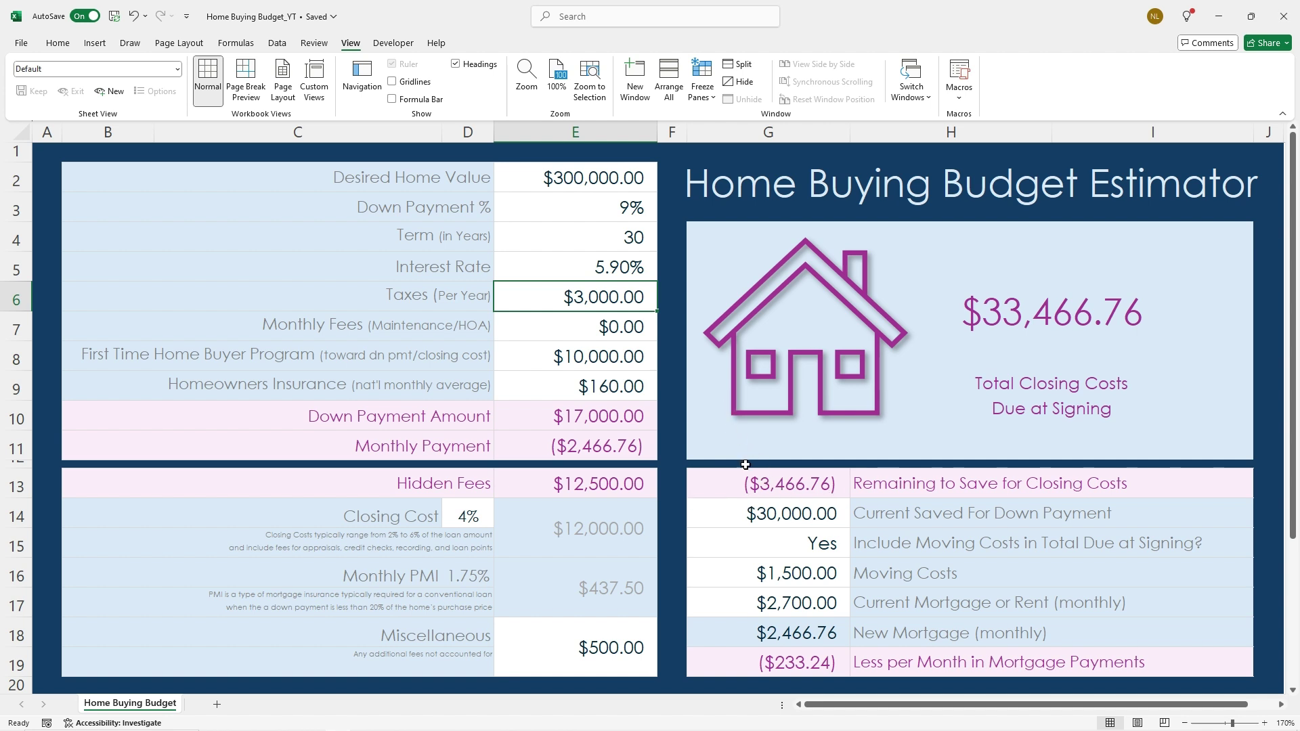
pyautogui.click(612, 211)
pyautogui.write('8')
pyautogui.press('Return')
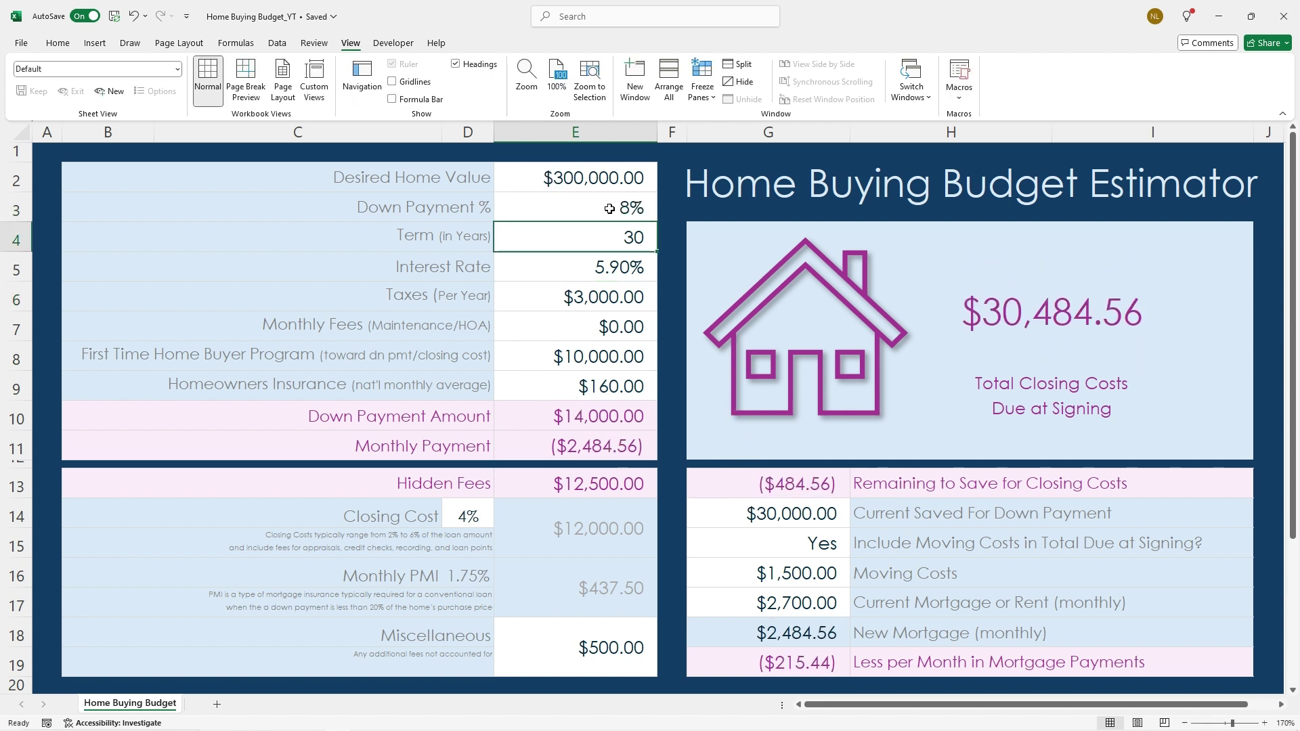